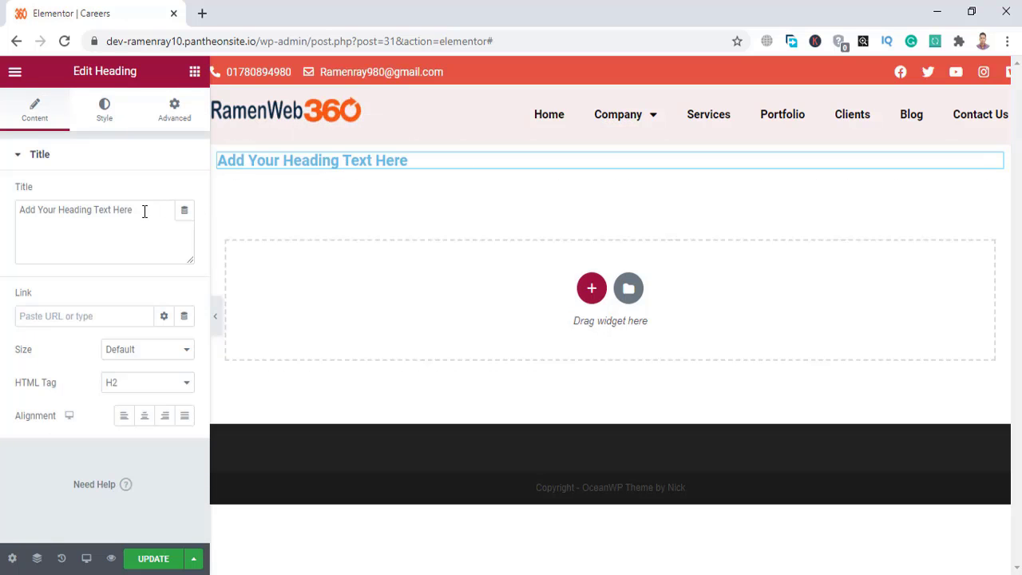
{"action": "left_click_drag", "start_coordinate": [20, 210], "coordinate": [134, 212]}
{"action": "left_click", "coordinate": [135, 211]}
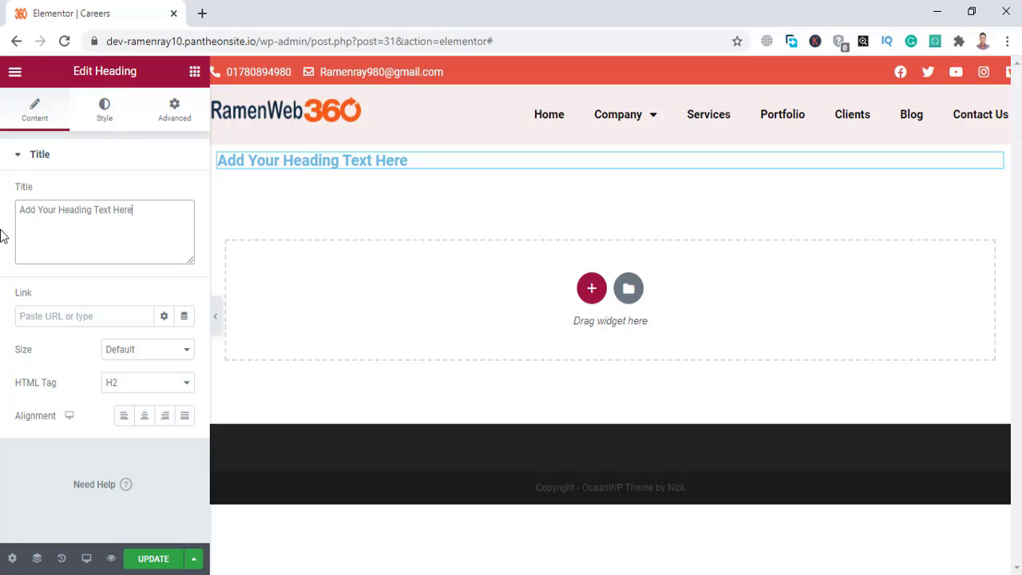
{"action": "left_click", "coordinate": [151, 210]}
{"action": "left_click", "coordinate": [2, 225]}
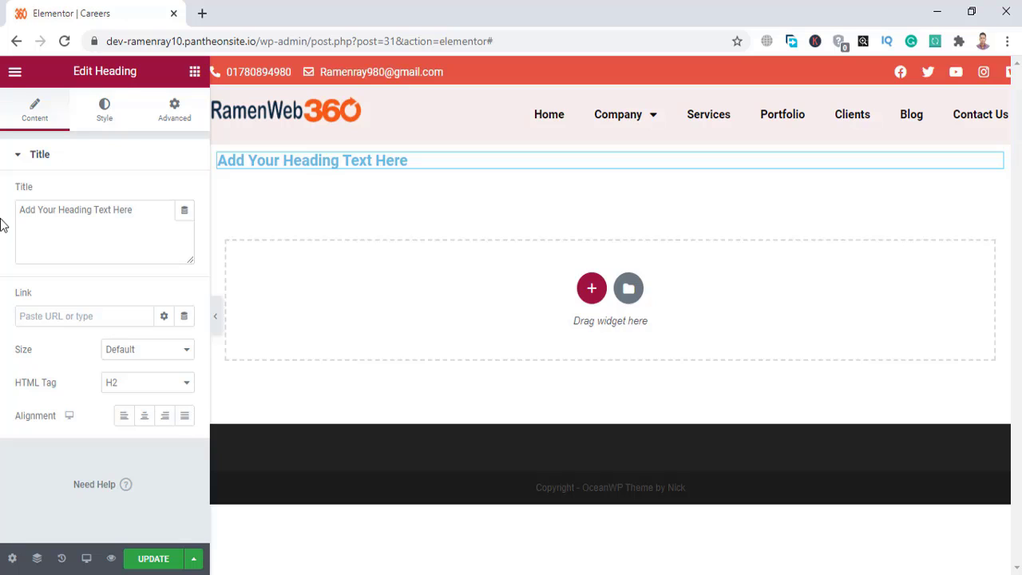
Step: Set the heading's link to # and review its extra link options before collapsing them
{"action": "left_click", "coordinate": [56, 314]}
{"action": "left_click", "coordinate": [2, 326]}
{"action": "left_click", "coordinate": [44, 319]}
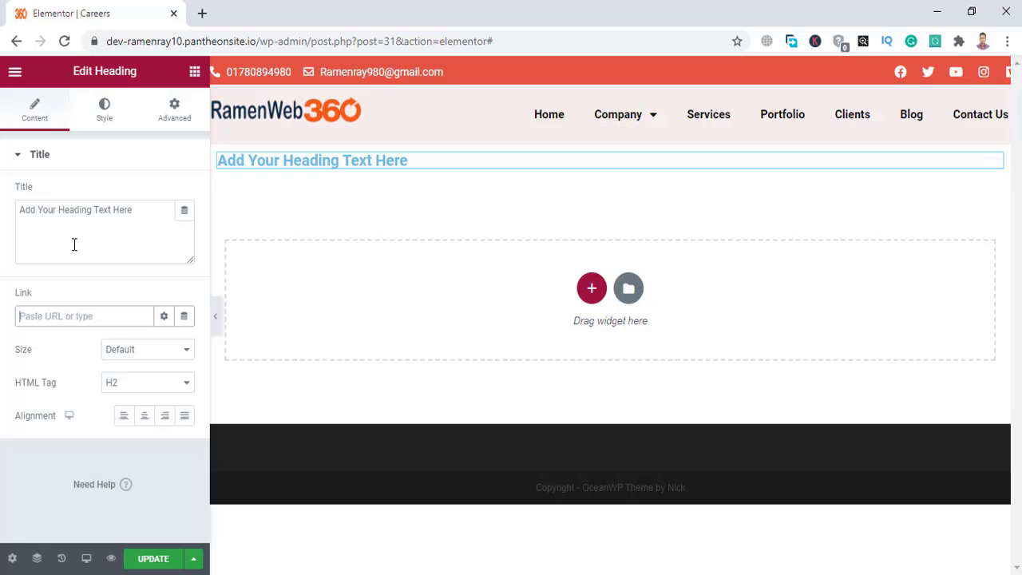
{"action": "left_click", "coordinate": [75, 316]}
{"action": "type", "text": "#"}
{"action": "left_click", "coordinate": [163, 317]}
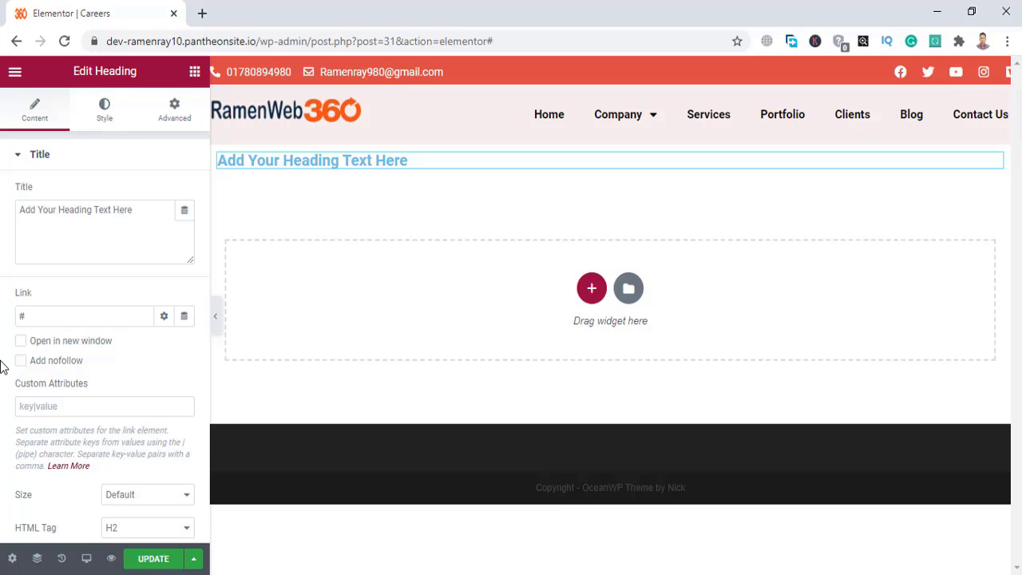
{"action": "left_click", "coordinate": [75, 319]}
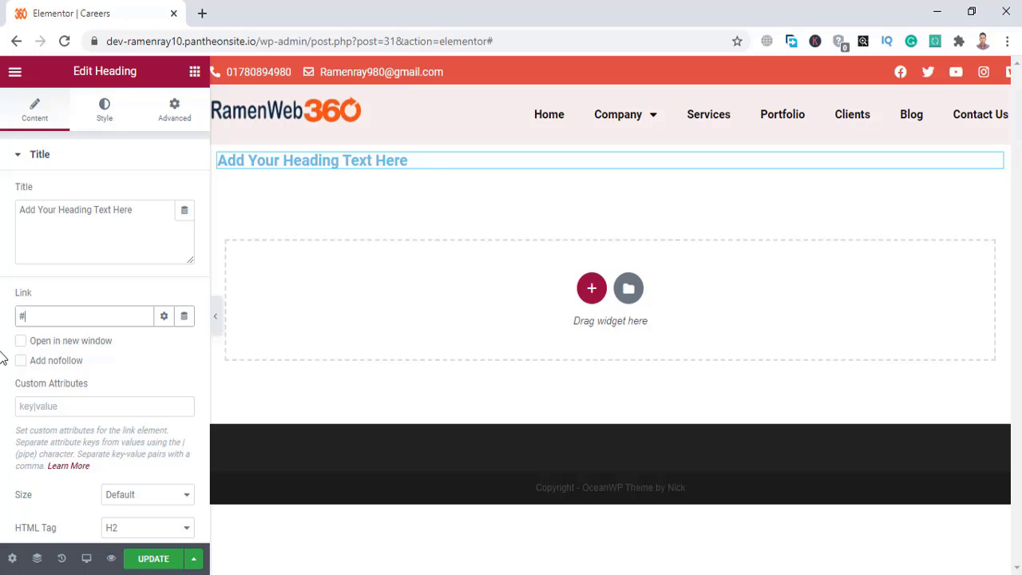
{"action": "scroll", "coordinate": [2, 356], "scroll_direction": "down", "scroll_amount": 3}
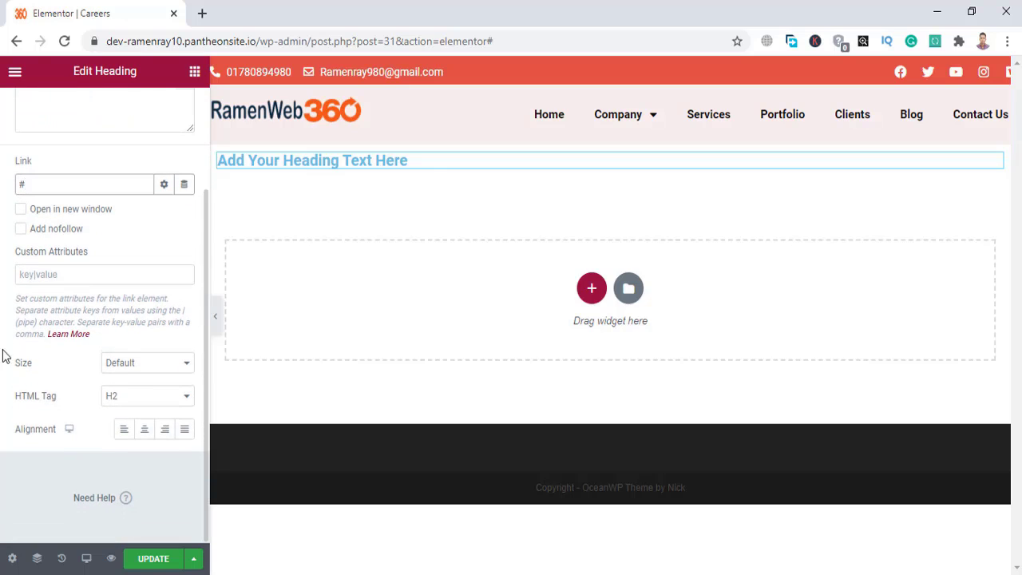
{"action": "left_click", "coordinate": [162, 184]}
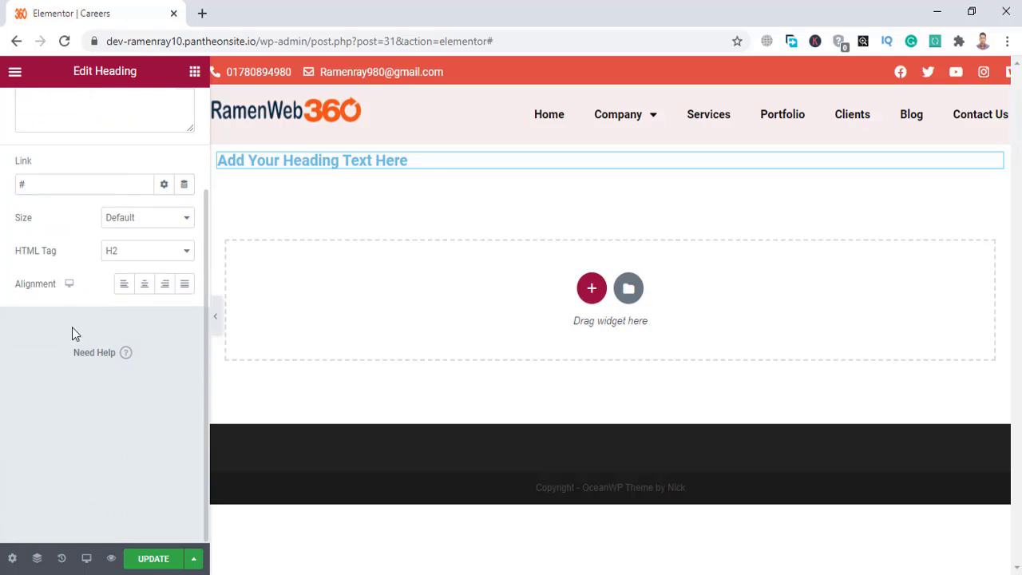
Step: Try the Small and Medium sizes on the heading and return its size to Default
{"action": "left_click", "coordinate": [136, 223]}
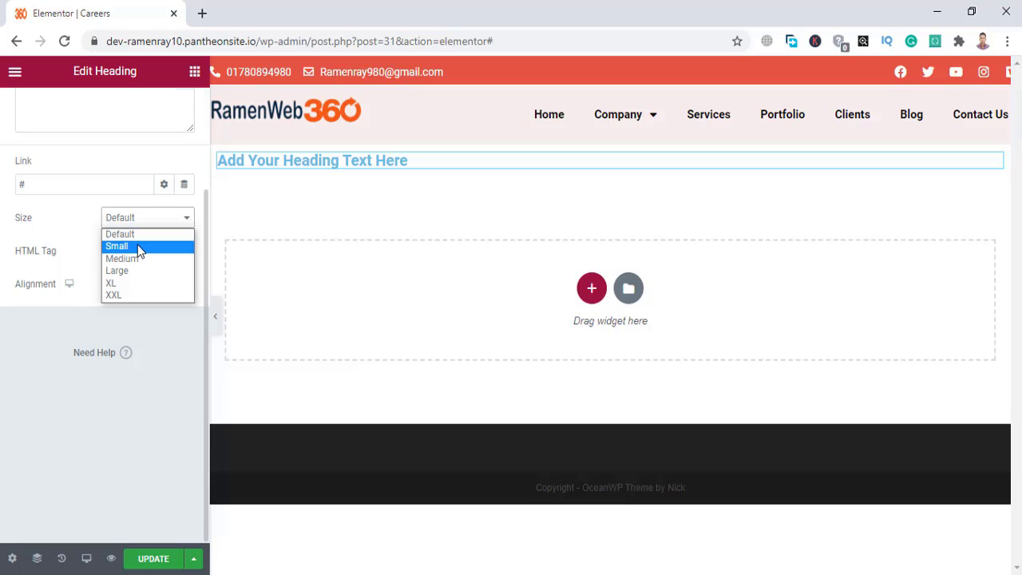
{"action": "left_click", "coordinate": [138, 248]}
{"action": "left_click", "coordinate": [155, 352]}
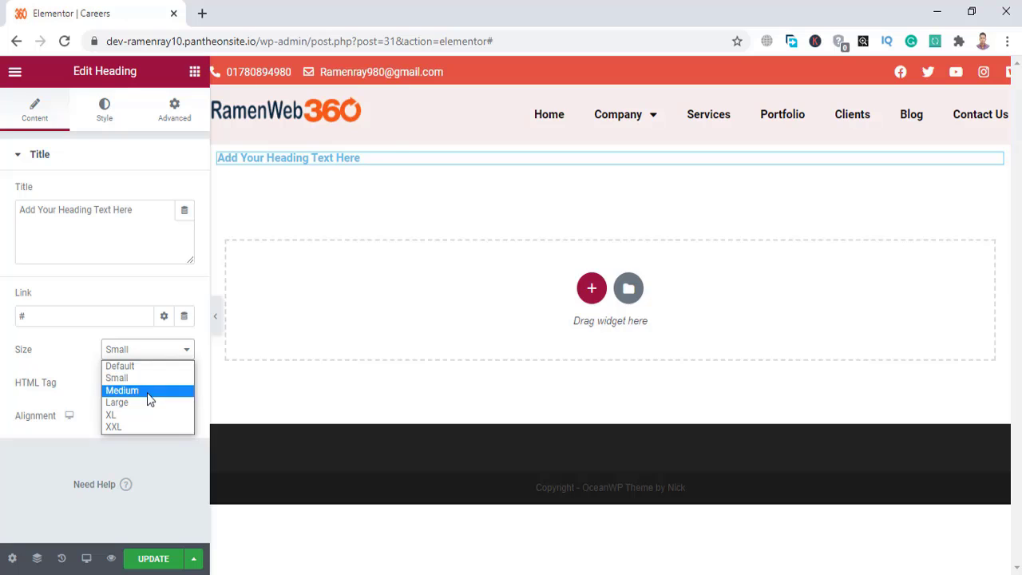
{"action": "left_click", "coordinate": [148, 390]}
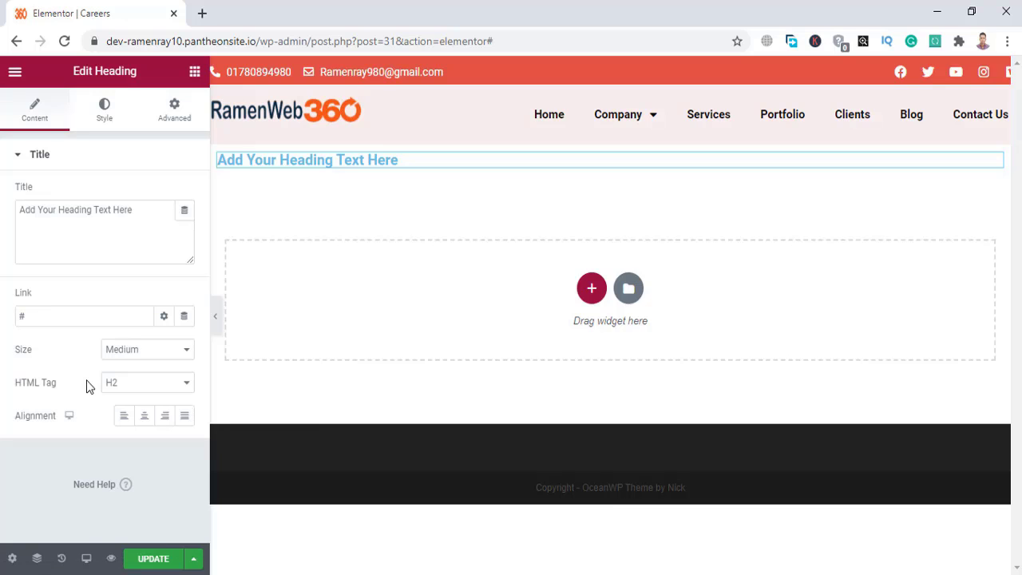
{"action": "left_click", "coordinate": [137, 355]}
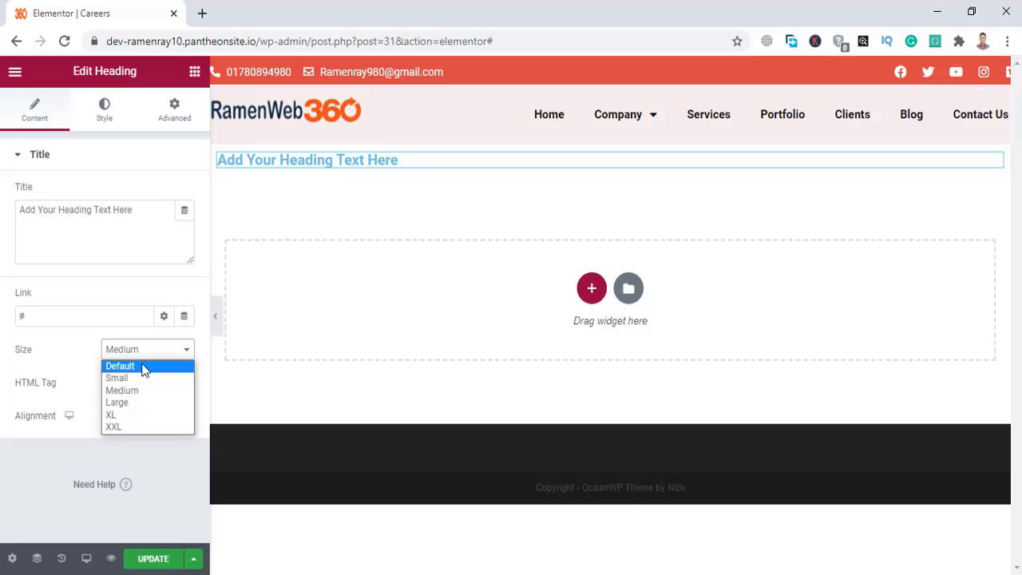
{"action": "left_click", "coordinate": [144, 367]}
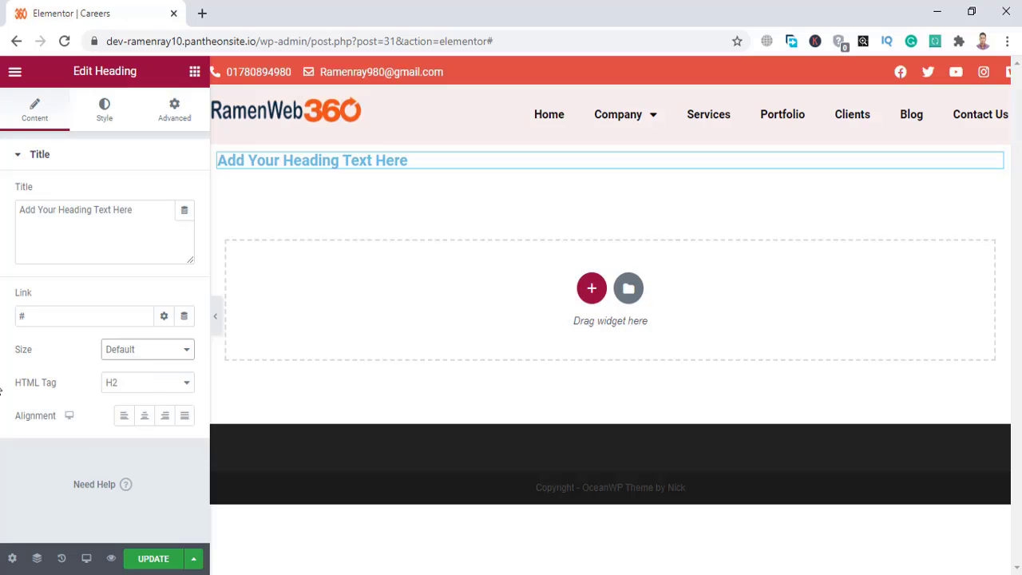
Step: Keep the heading's HTML tag at H2 and center the heading for desktop after trying right alignment
{"action": "left_click", "coordinate": [117, 387]}
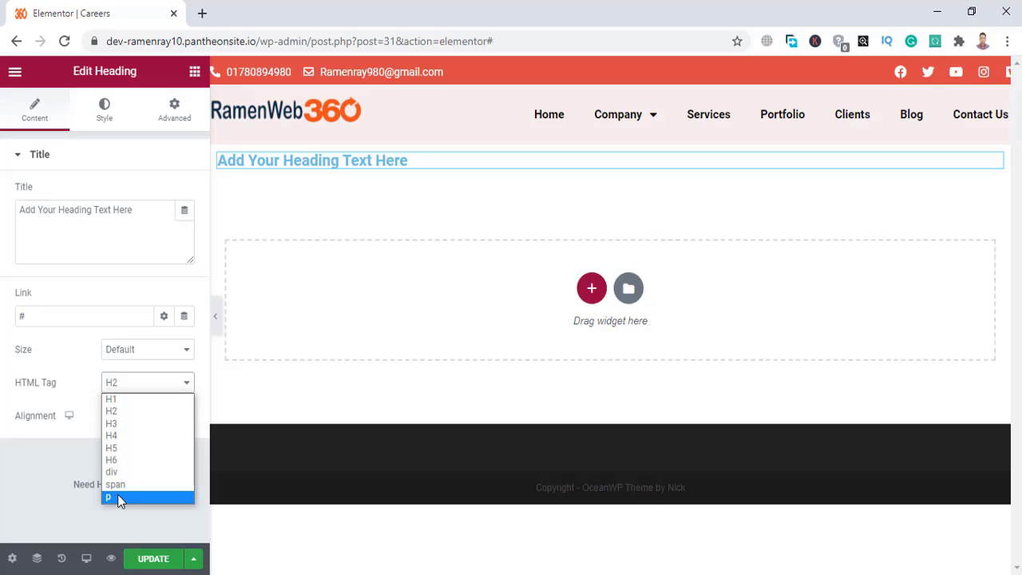
{"action": "left_click", "coordinate": [134, 413]}
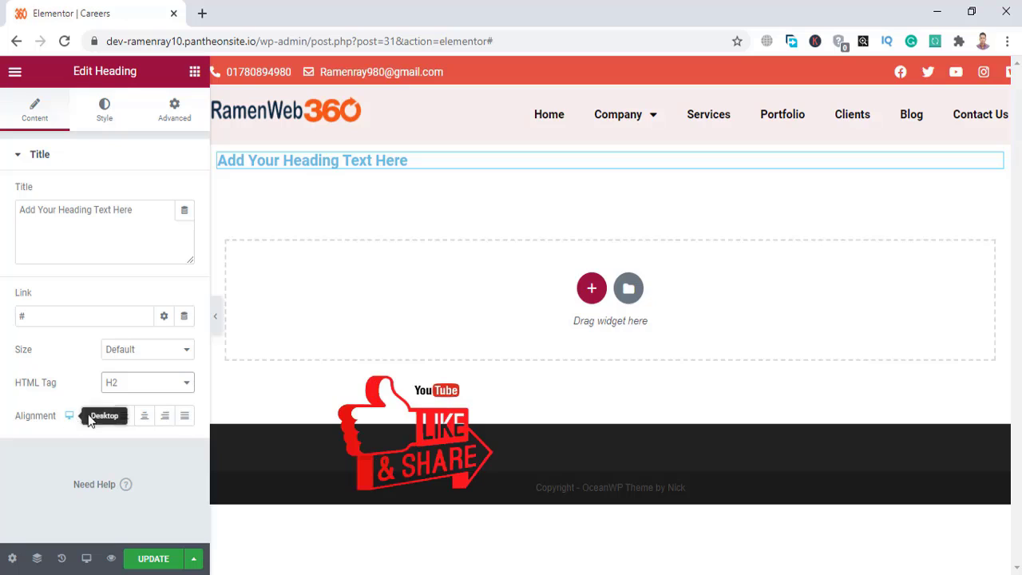
{"action": "left_click", "coordinate": [146, 421]}
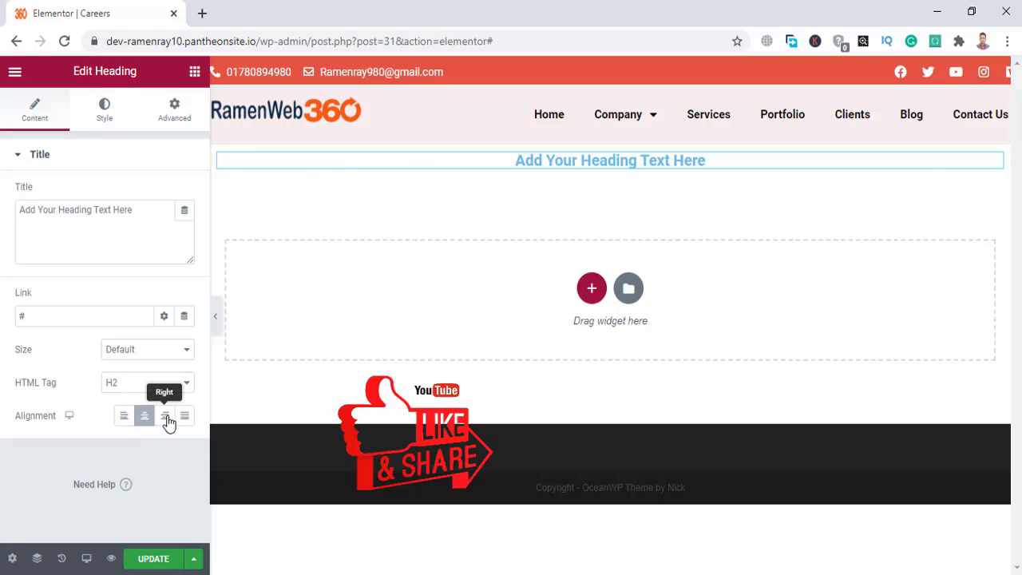
{"action": "left_click", "coordinate": [165, 417]}
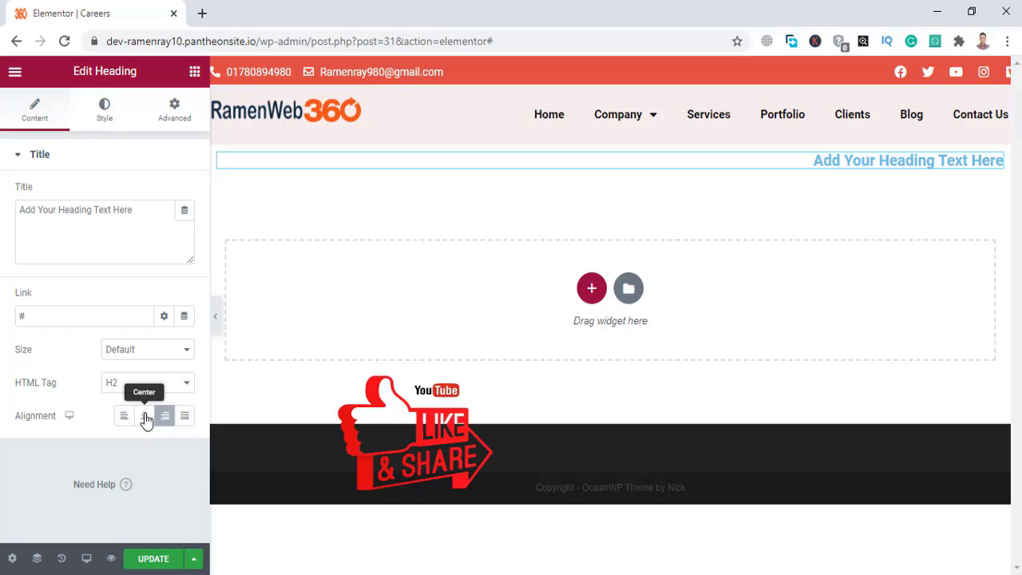
{"action": "left_click", "coordinate": [144, 416]}
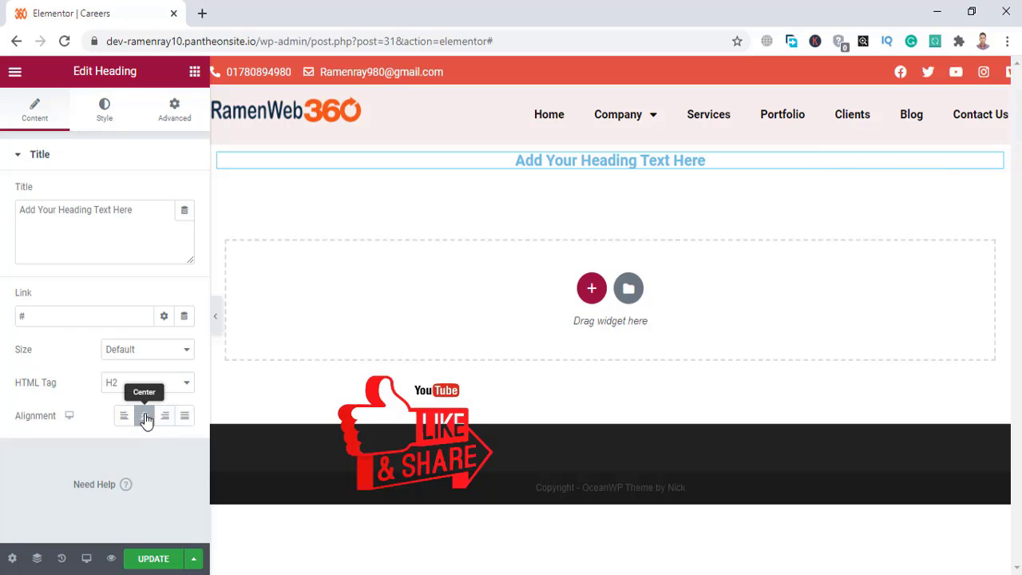
Step: Switch to the tablet view and try center and left alignment on the heading
{"action": "left_click", "coordinate": [69, 418]}
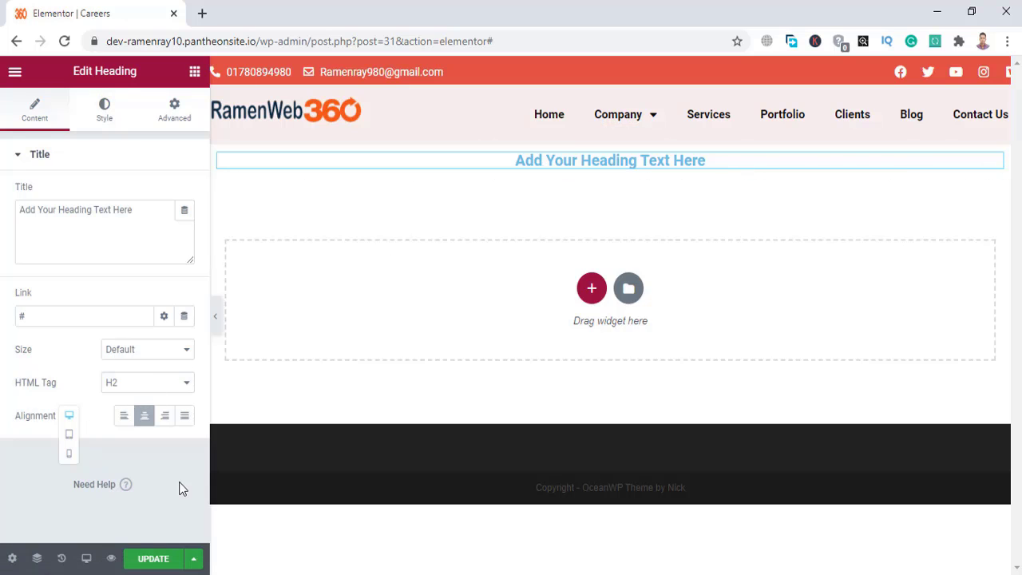
{"action": "left_click", "coordinate": [70, 435]}
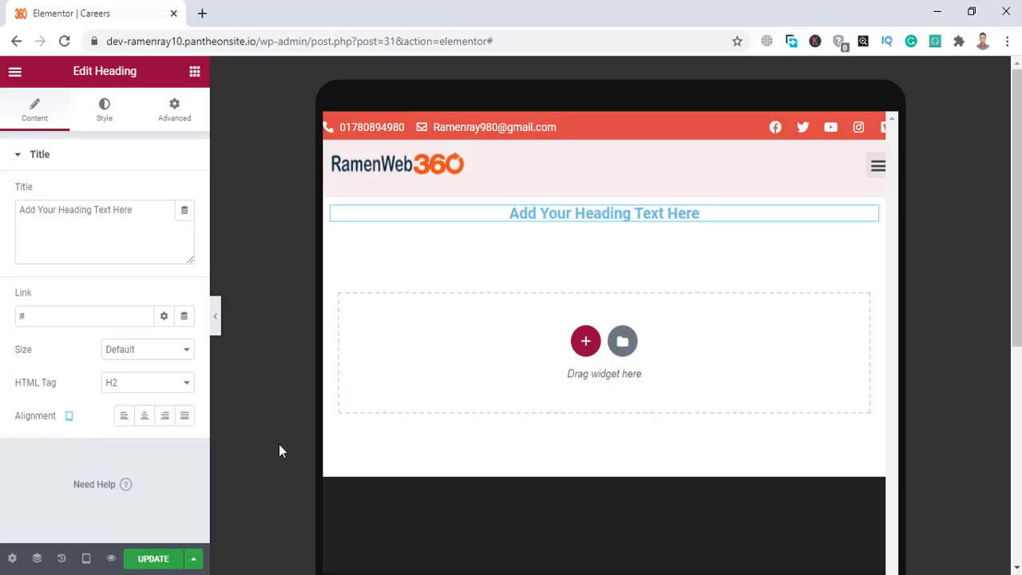
{"action": "left_click", "coordinate": [142, 422]}
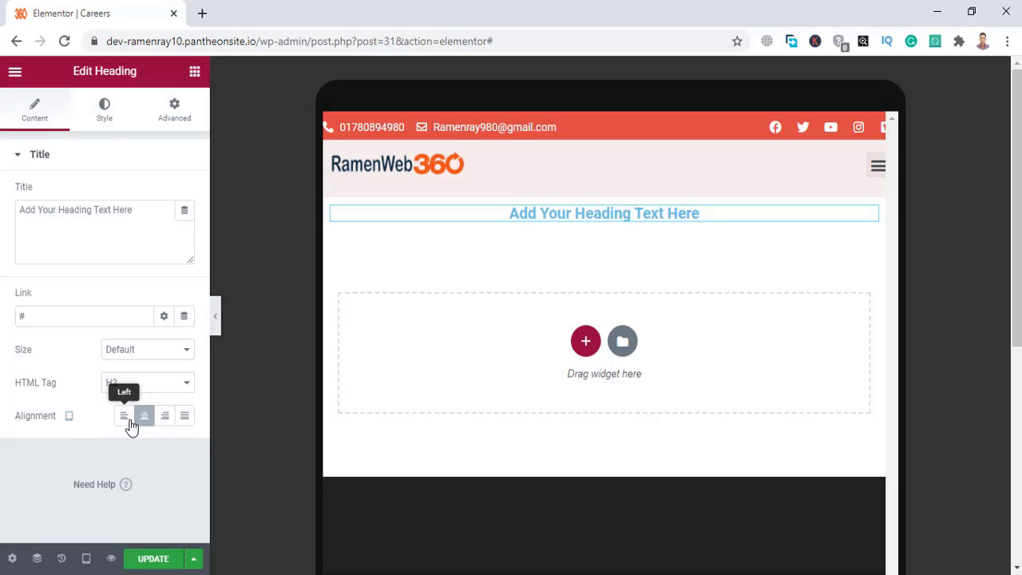
{"action": "left_click", "coordinate": [125, 420]}
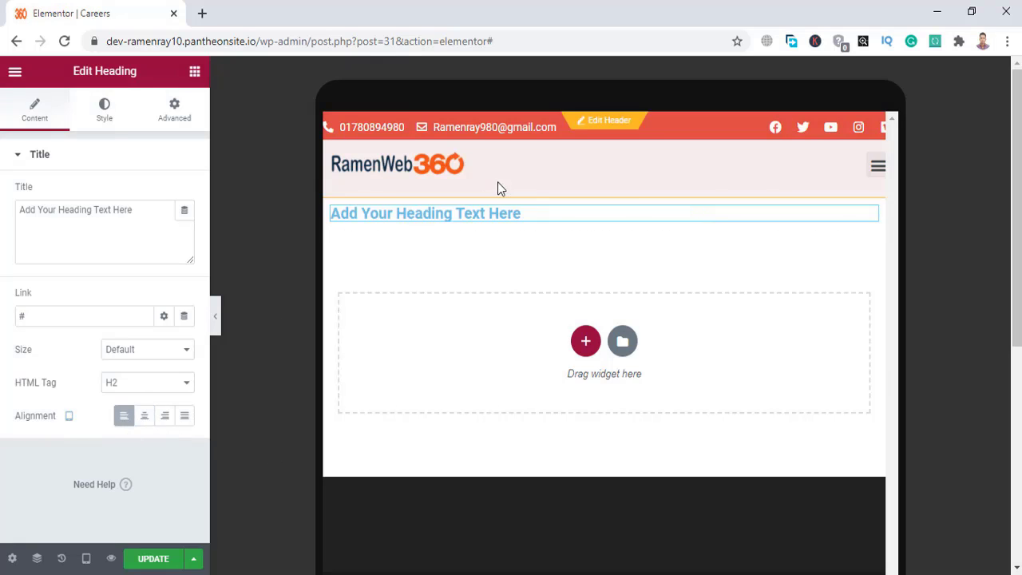
Step: Switch to the mobile view and center the heading there
{"action": "left_click", "coordinate": [70, 416]}
{"action": "left_click", "coordinate": [70, 433]}
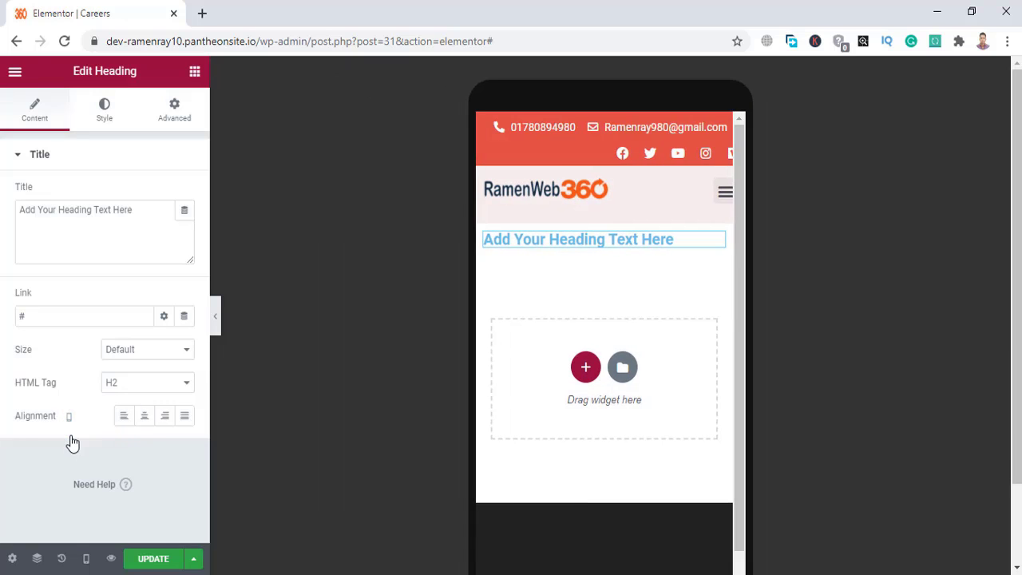
{"action": "left_click", "coordinate": [145, 417]}
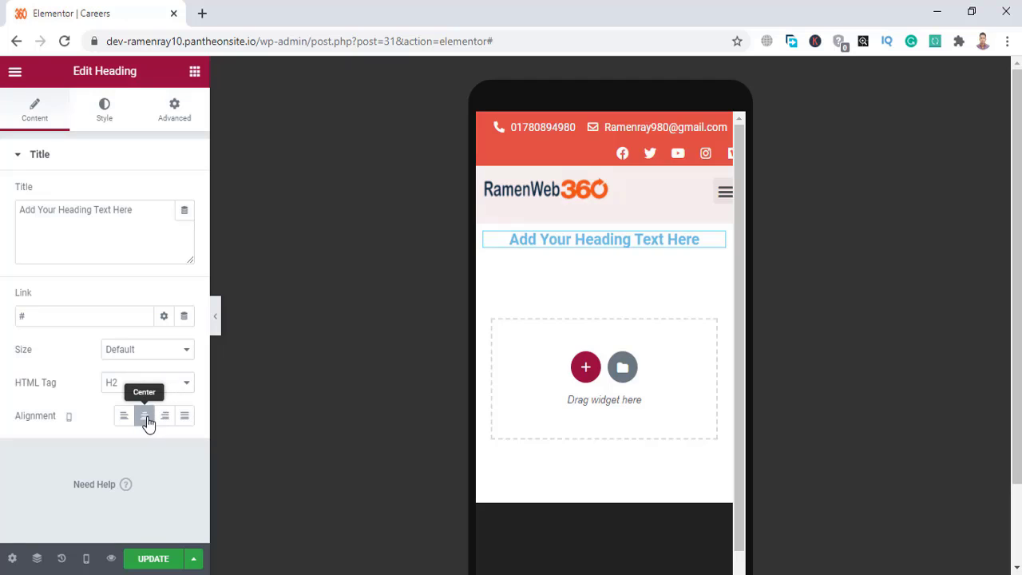
Step: Center the heading in the tablet view and return to the desktop view
{"action": "mouse_move", "coordinate": [73, 424]}
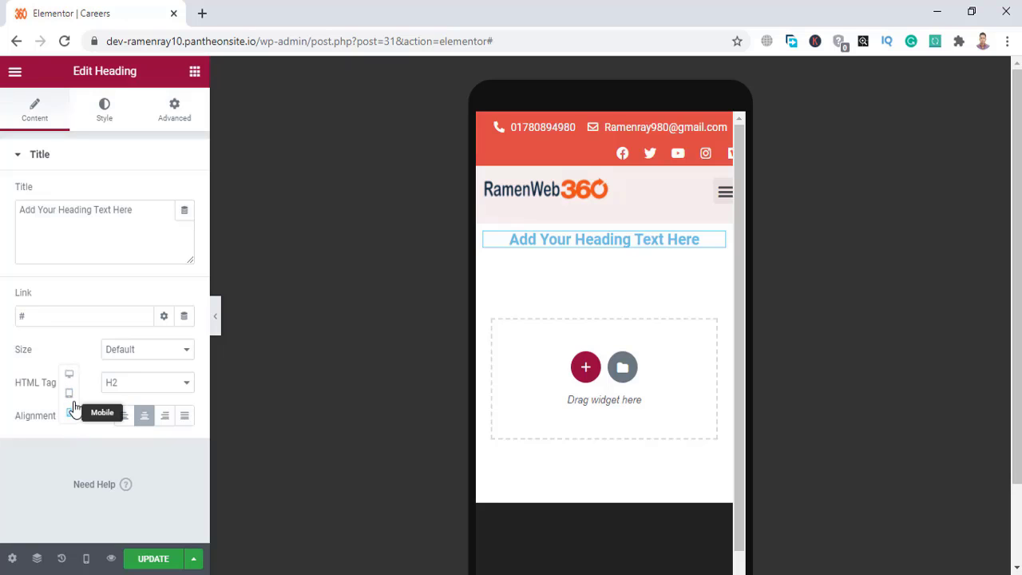
{"action": "left_click", "coordinate": [69, 393]}
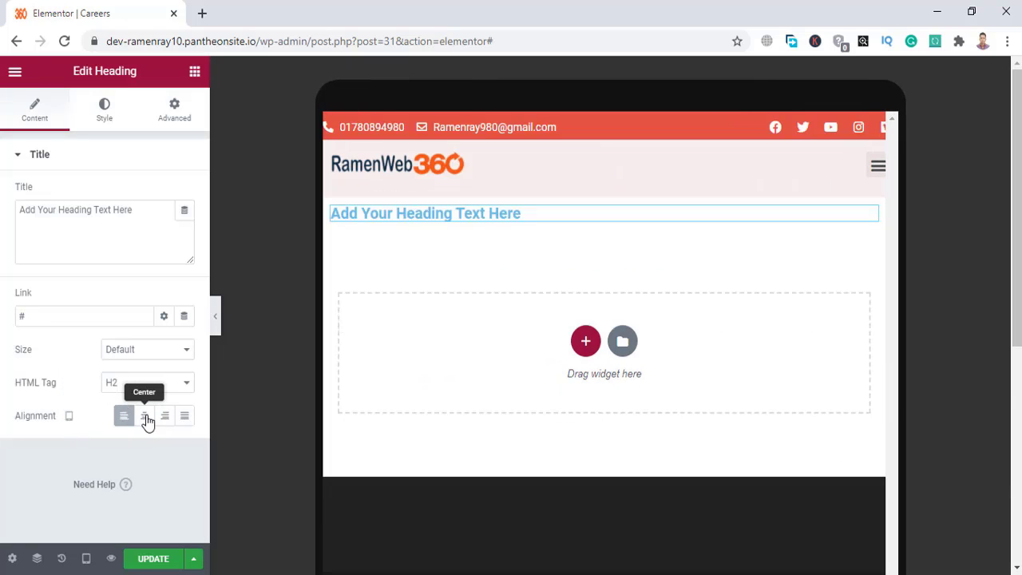
{"action": "left_click", "coordinate": [146, 420]}
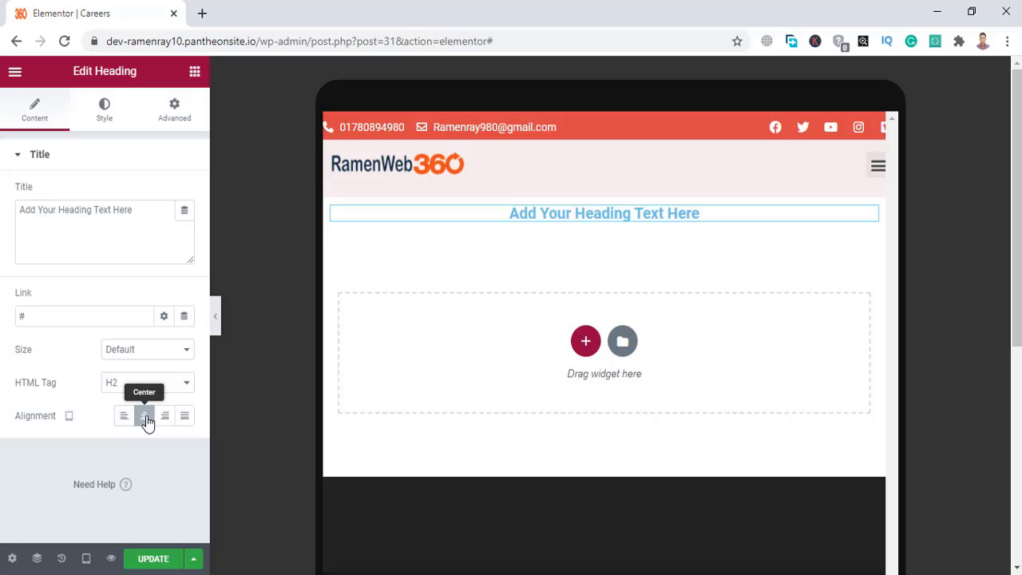
{"action": "left_click", "coordinate": [69, 415]}
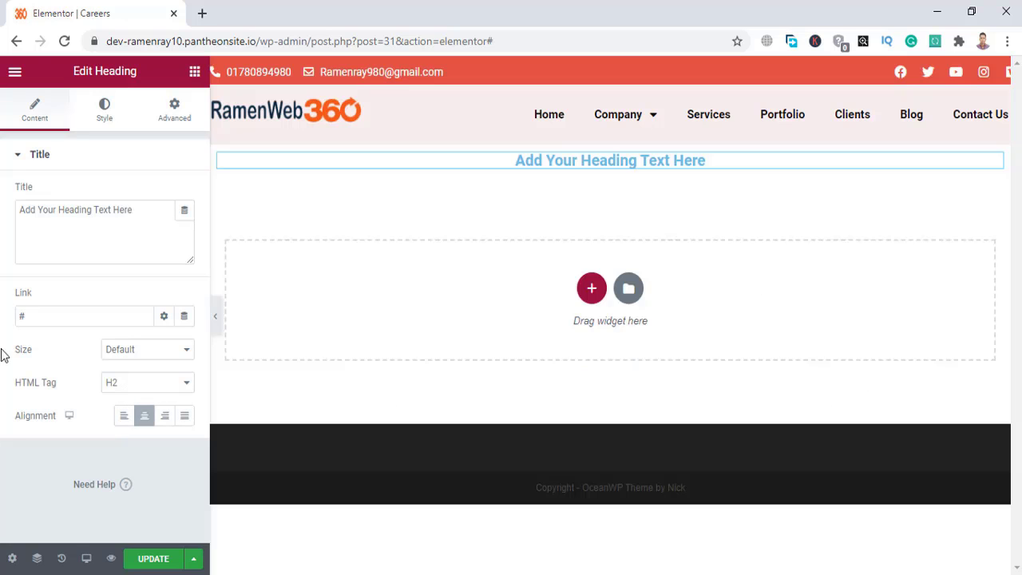
Step: Change the heading's text color to near-black #0C0C0C
{"action": "left_click", "coordinate": [112, 120]}
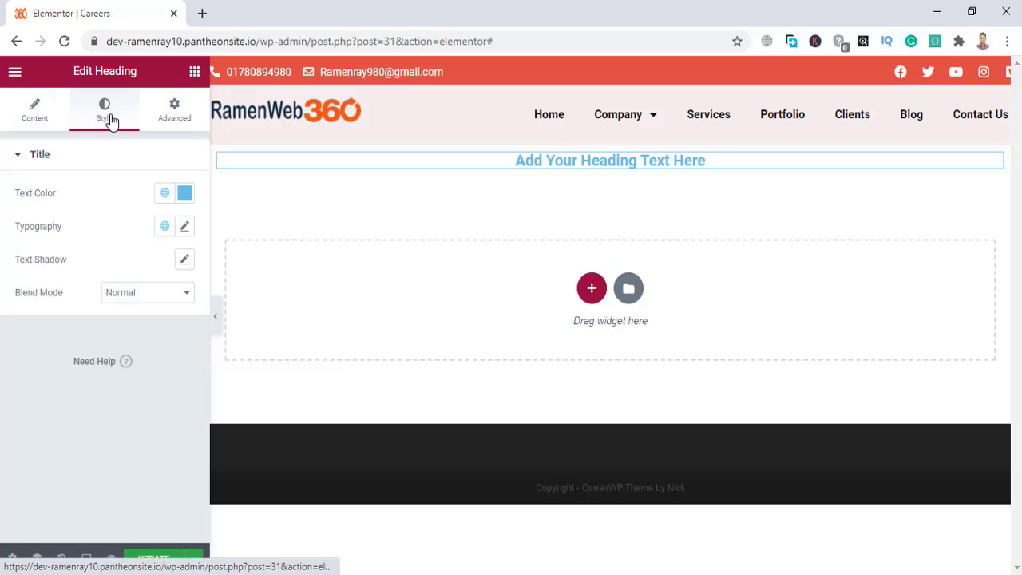
{"action": "left_click", "coordinate": [186, 193]}
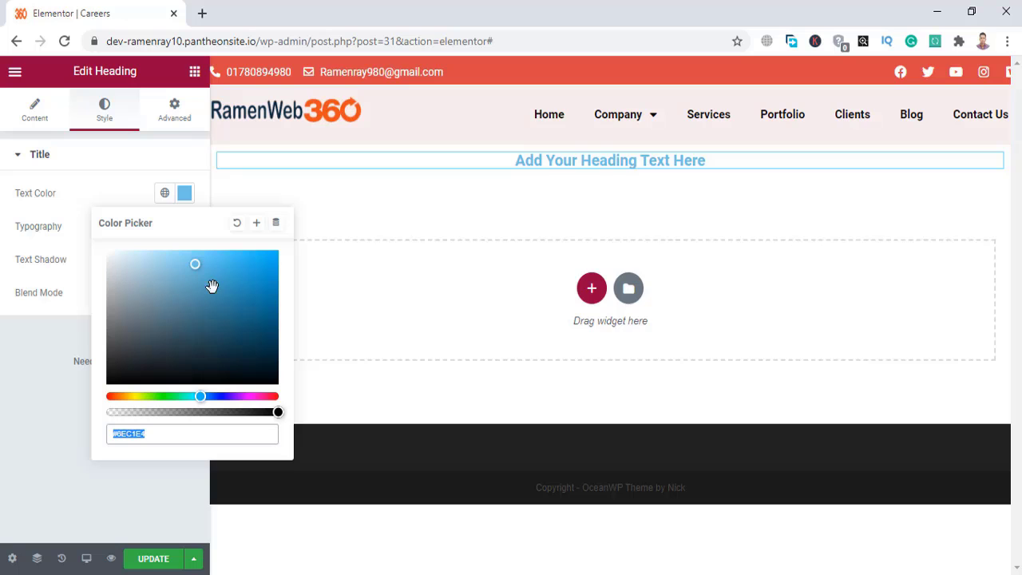
{"action": "left_click", "coordinate": [111, 379]}
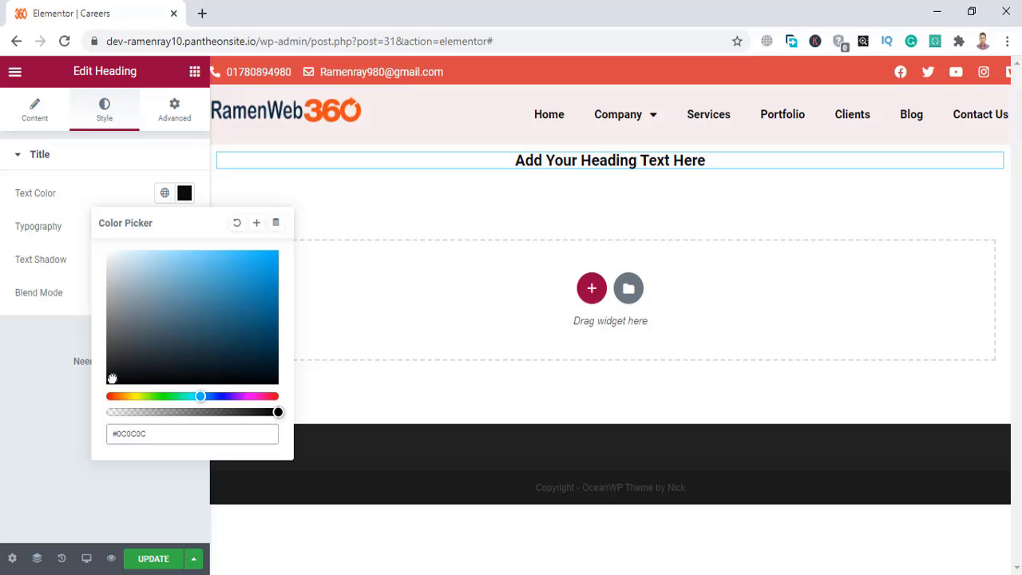
{"action": "left_click", "coordinate": [4, 224]}
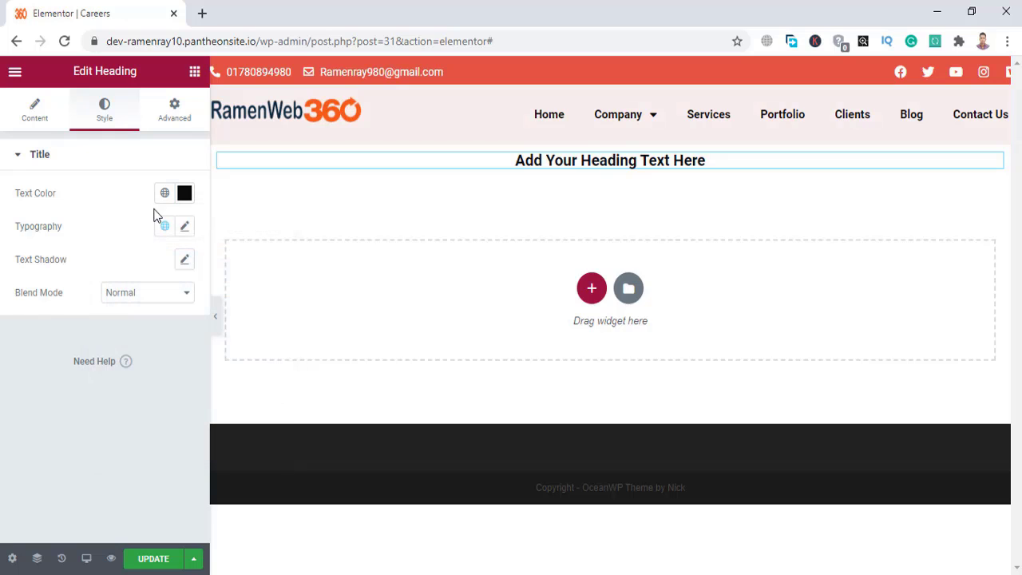
Step: Set the heading's typography to the Roboto Slab font family at a size of 45 px
{"action": "left_click", "coordinate": [185, 228]}
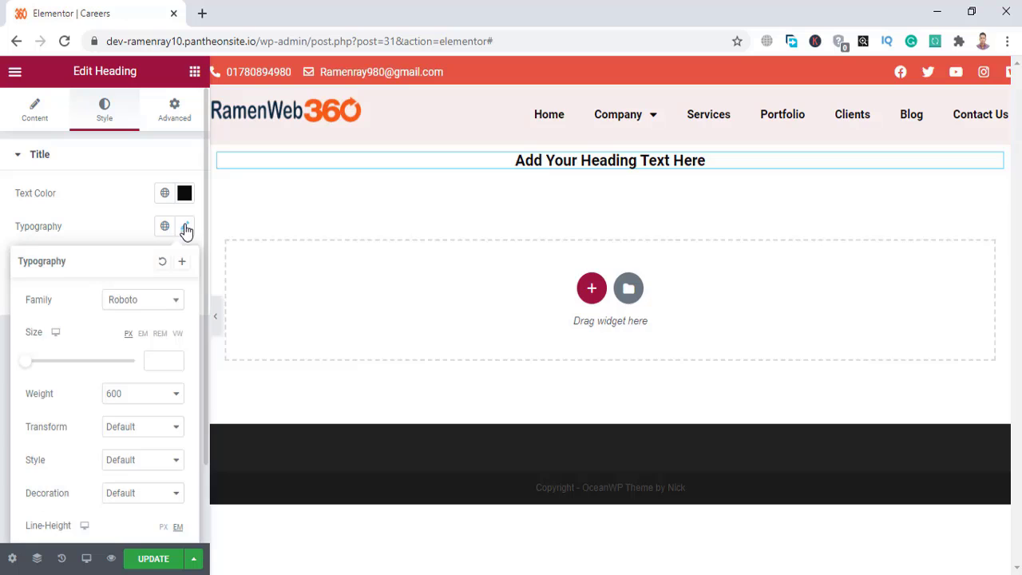
{"action": "left_click", "coordinate": [125, 306]}
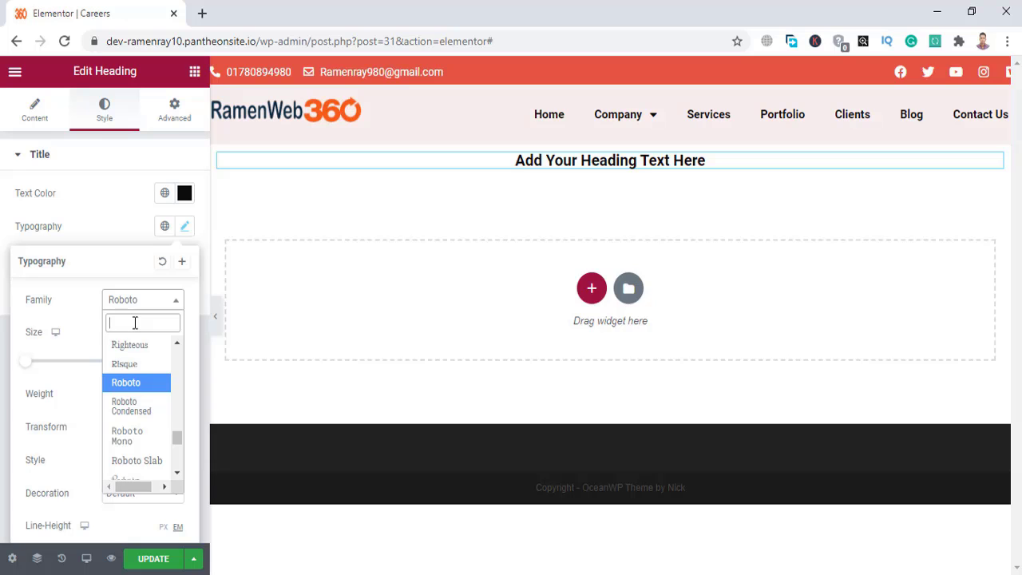
{"action": "left_click", "coordinate": [138, 461]}
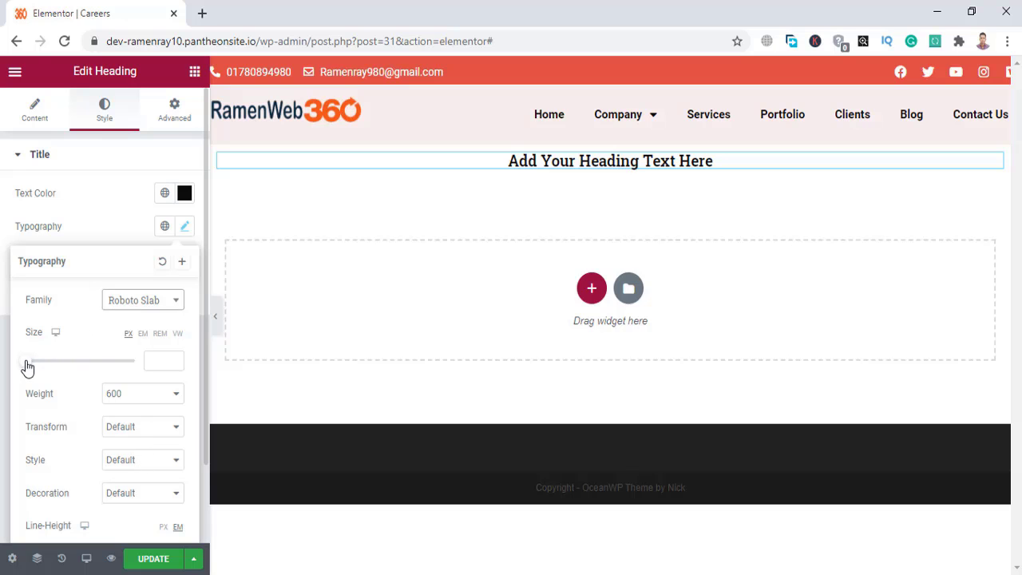
{"action": "left_click_drag", "start_coordinate": [25, 365], "coordinate": [48, 361]}
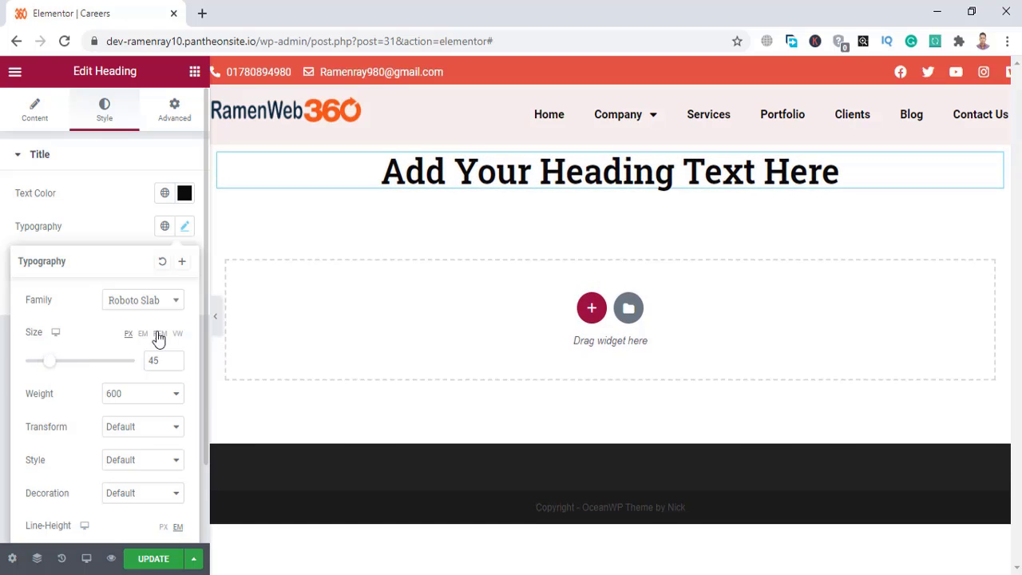
Step: Try a font weight of 800 on the heading and settle on a weight of 500
{"action": "scroll", "coordinate": [23, 364], "scroll_direction": "down", "scroll_amount": 1}
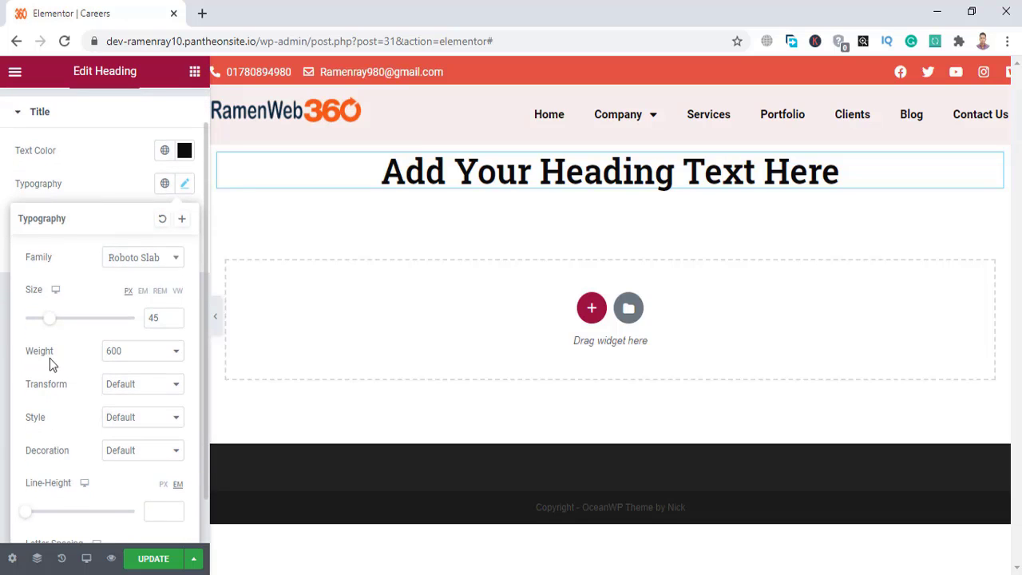
{"action": "left_click", "coordinate": [120, 352]}
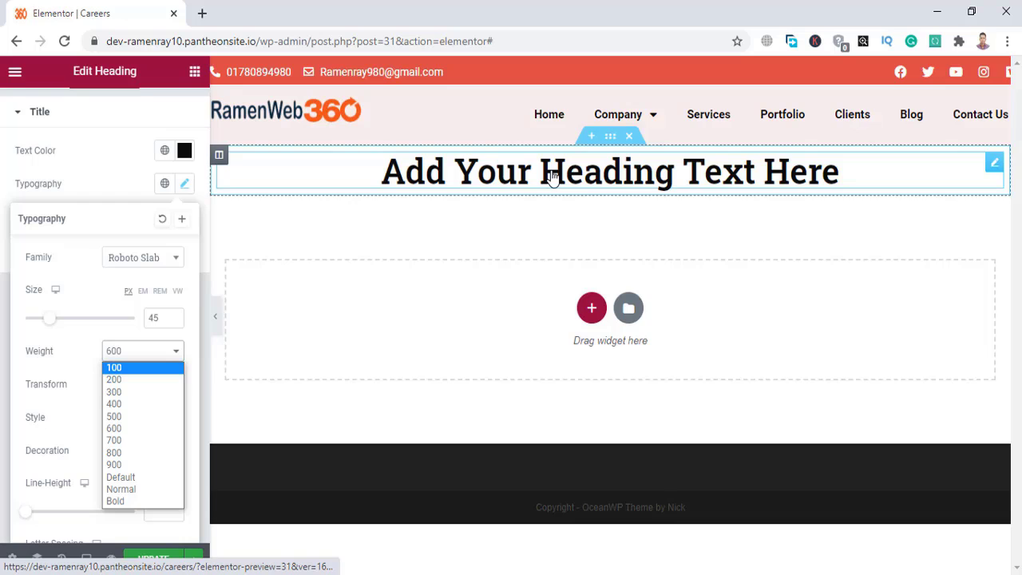
{"action": "left_click", "coordinate": [133, 453]}
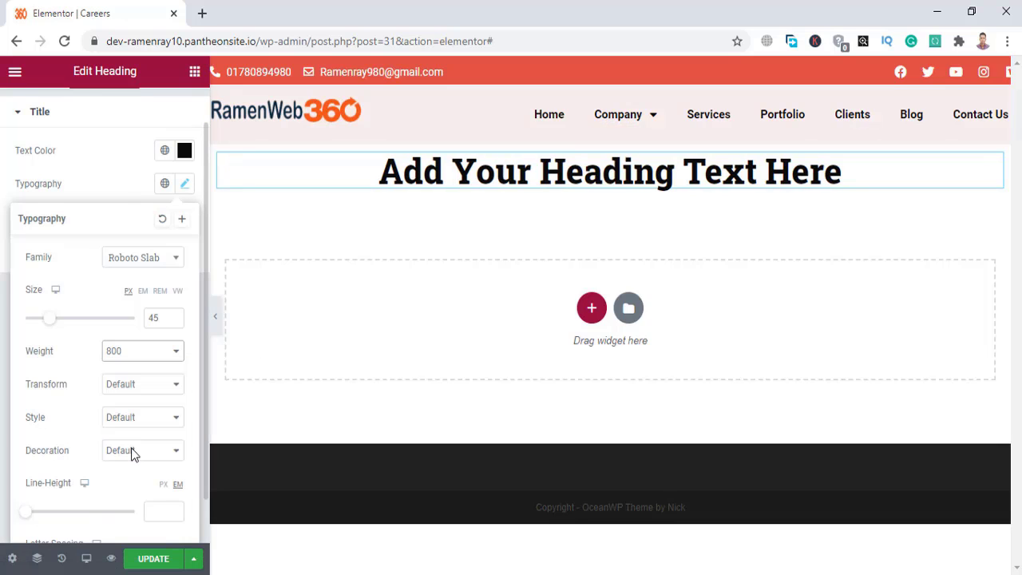
{"action": "left_click", "coordinate": [142, 357]}
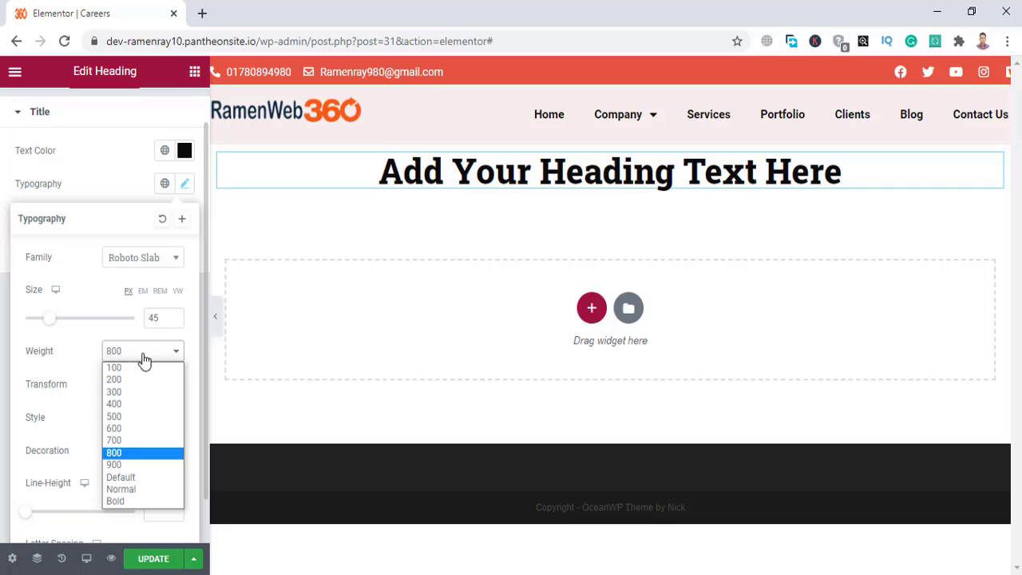
{"action": "left_click", "coordinate": [128, 417]}
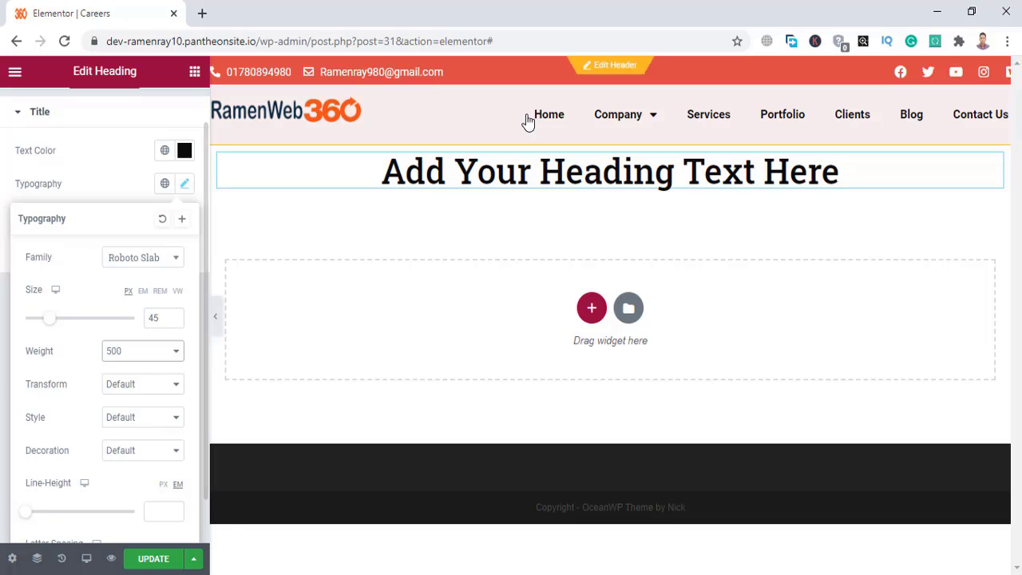
Step: Try the Uppercase and Lowercase text transforms on the heading
{"action": "scroll", "coordinate": [68, 390], "scroll_direction": "down", "scroll_amount": 1}
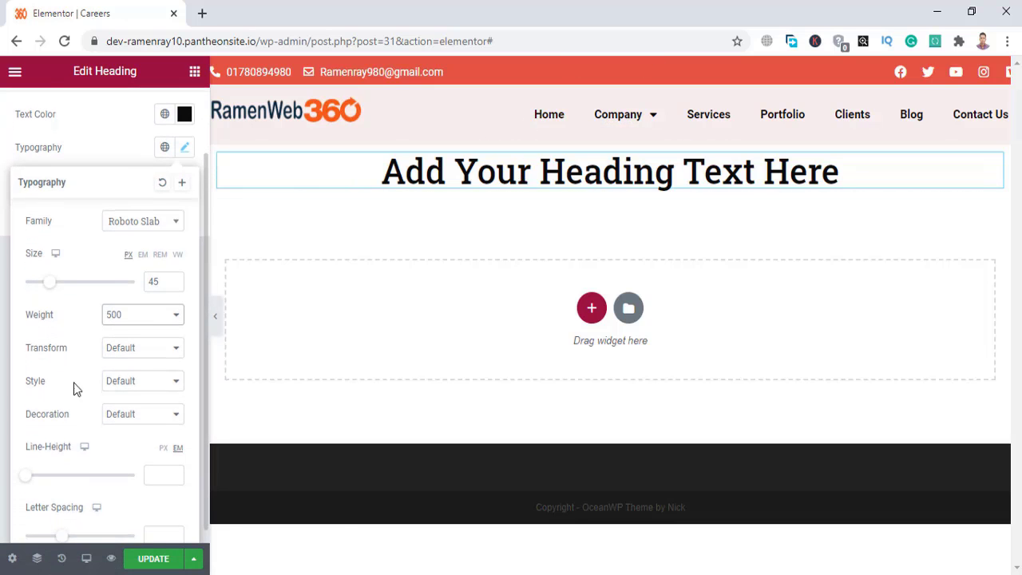
{"action": "left_click", "coordinate": [136, 357]}
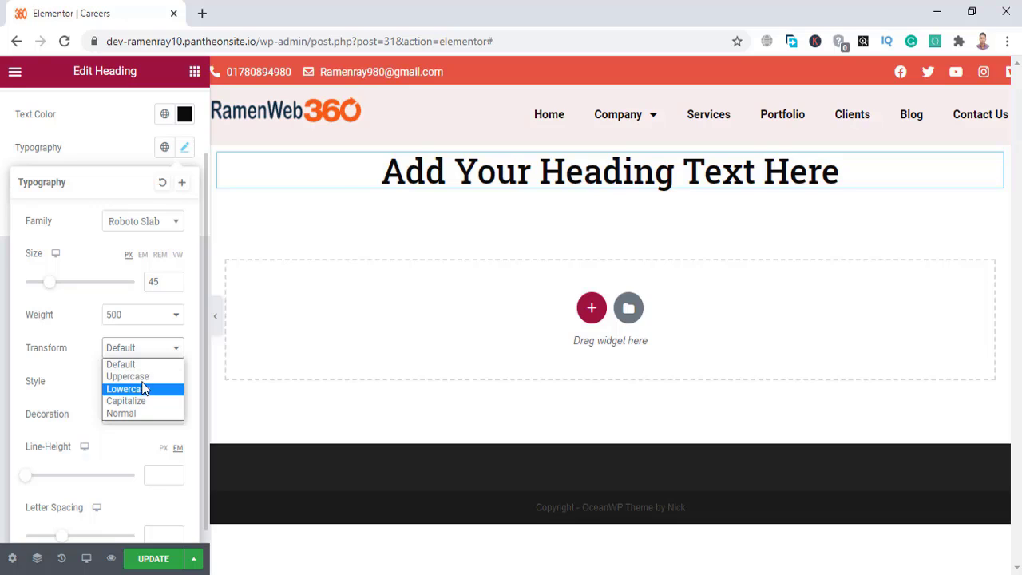
{"action": "left_click", "coordinate": [128, 376]}
{"action": "left_click", "coordinate": [130, 351]}
{"action": "left_click", "coordinate": [132, 376]}
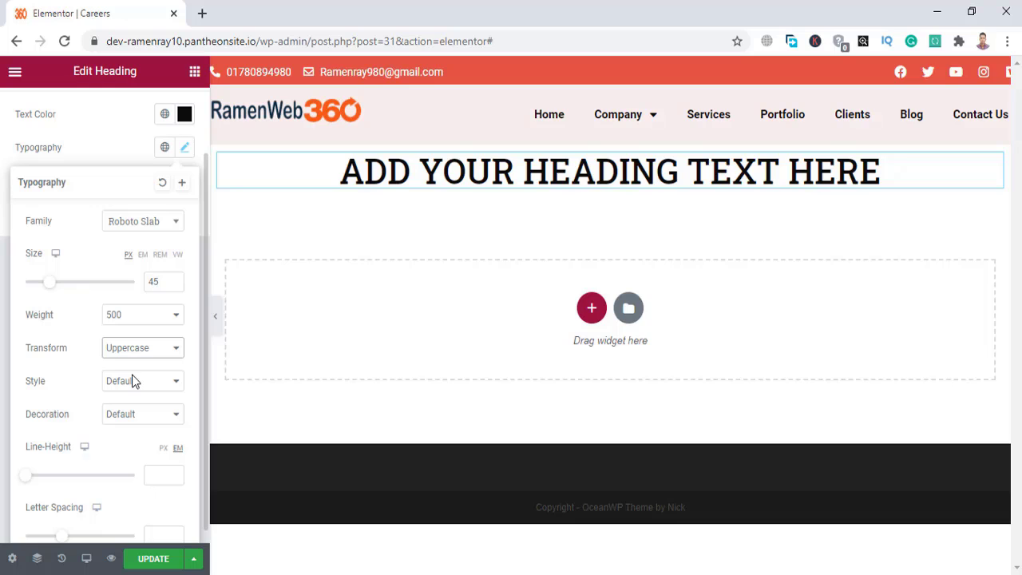
{"action": "left_click", "coordinate": [138, 353]}
{"action": "left_click", "coordinate": [128, 389]}
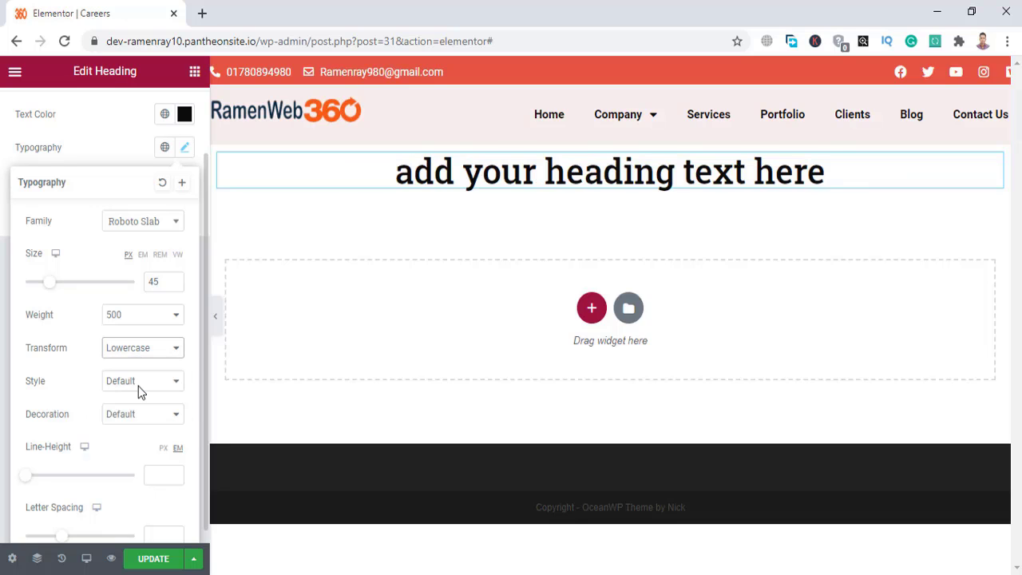
Step: Set the heading's text transform to Capitalize
{"action": "left_click", "coordinate": [143, 352]}
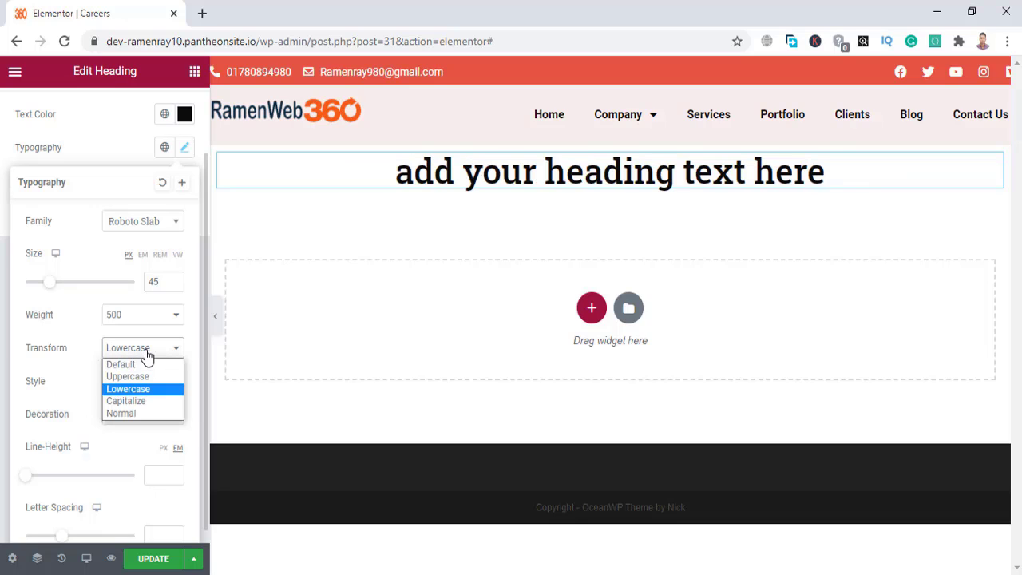
{"action": "left_click", "coordinate": [142, 402]}
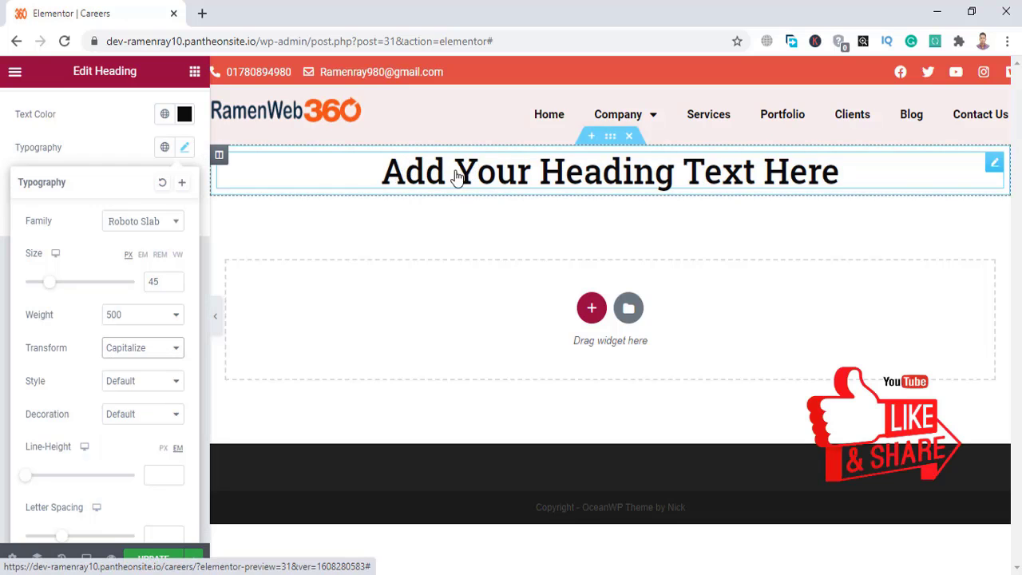
{"action": "left_click", "coordinate": [152, 349]}
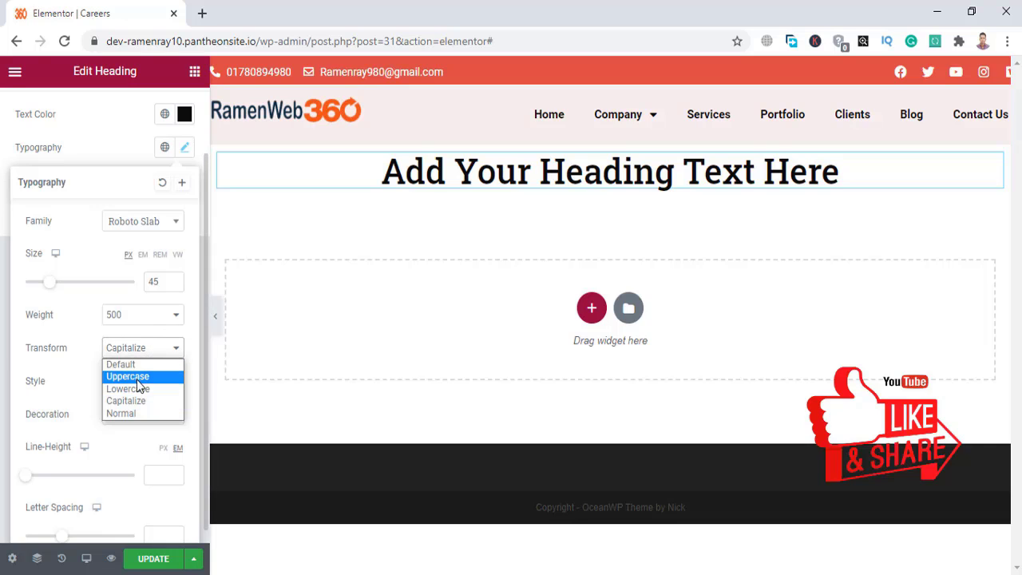
{"action": "left_click", "coordinate": [136, 401]}
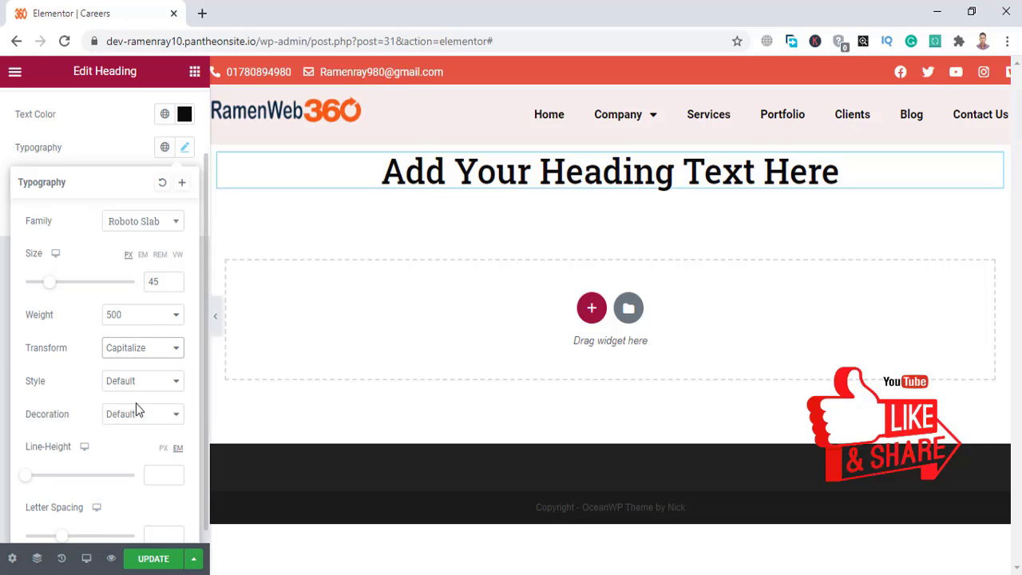
Step: Try the Normal font style on the heading and set the style to Italic
{"action": "left_click", "coordinate": [120, 386]}
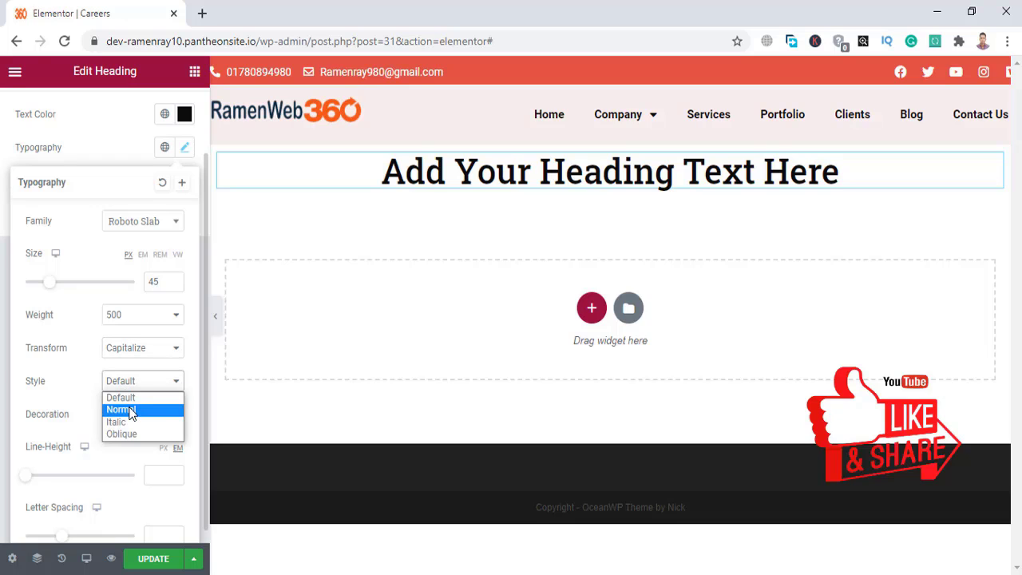
{"action": "left_click", "coordinate": [132, 411]}
{"action": "left_click", "coordinate": [142, 384]}
{"action": "left_click", "coordinate": [139, 423]}
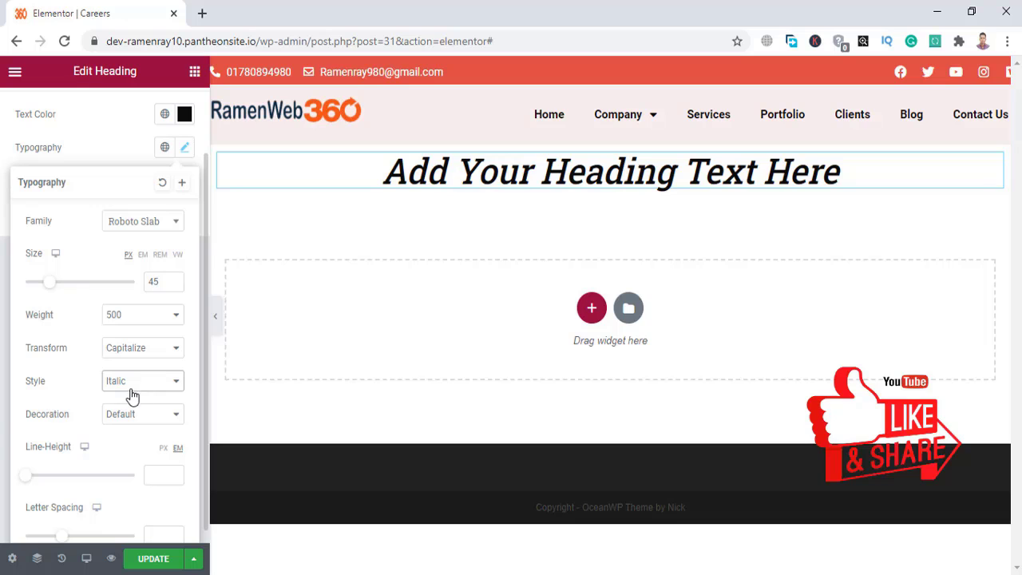
Step: Try the Underline, Overline and Line Through decorations on the heading and restore the decoration to Default
{"action": "scroll", "coordinate": [89, 389], "scroll_direction": "down", "scroll_amount": 1}
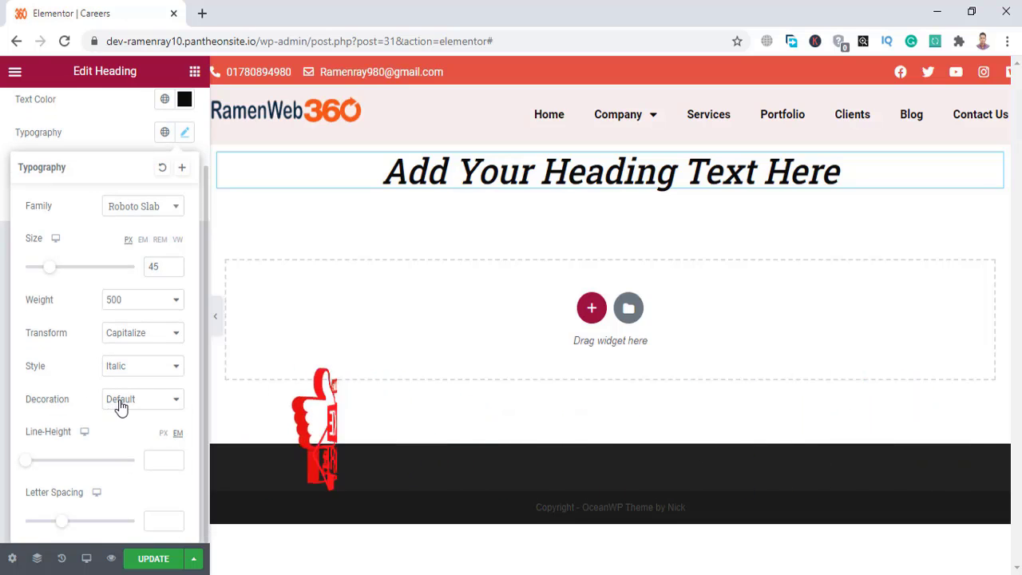
{"action": "left_click", "coordinate": [120, 407]}
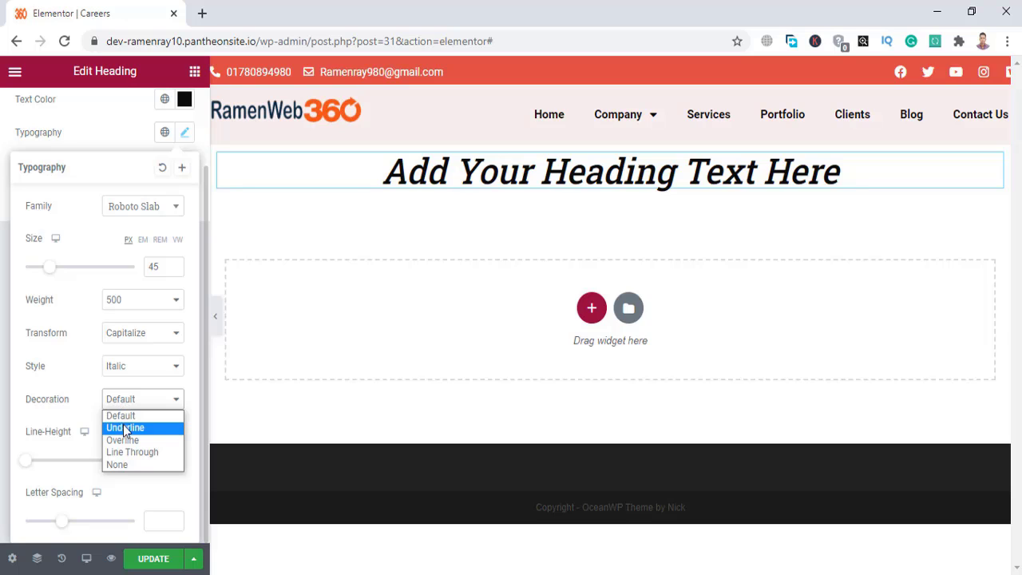
{"action": "left_click", "coordinate": [123, 425]}
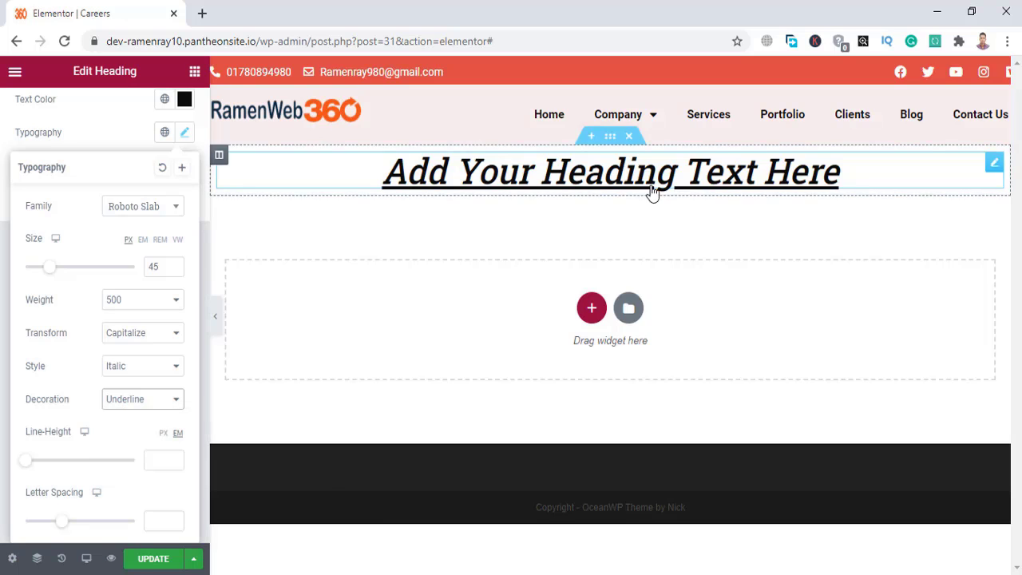
{"action": "left_click", "coordinate": [136, 409]}
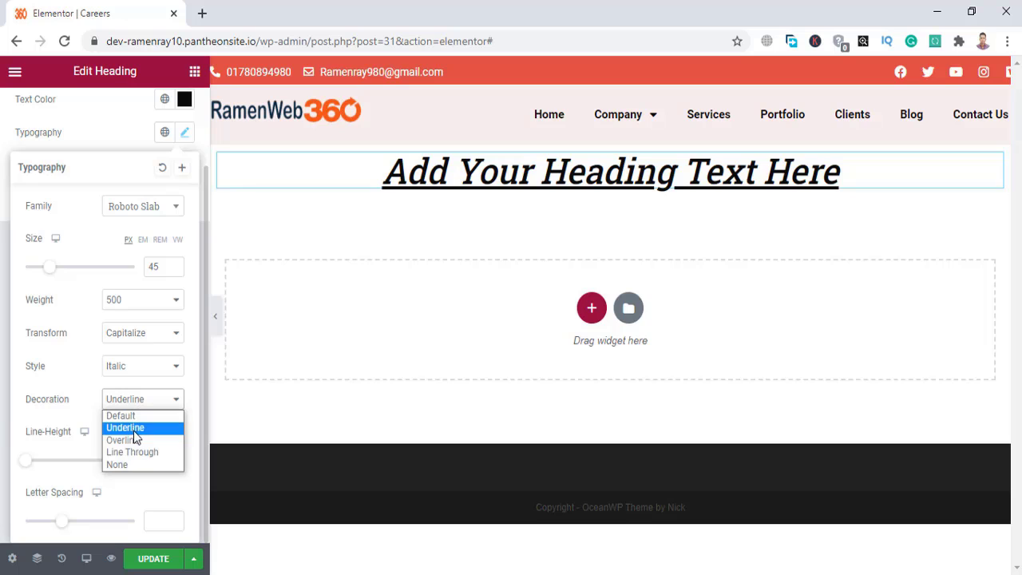
{"action": "left_click", "coordinate": [131, 435]}
{"action": "left_click", "coordinate": [160, 399]}
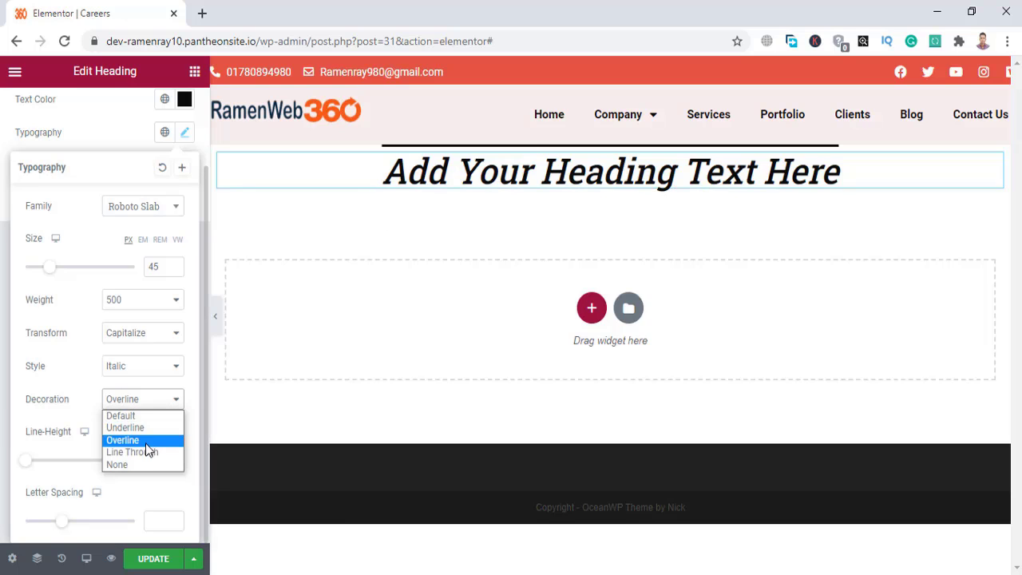
{"action": "left_click", "coordinate": [146, 448]}
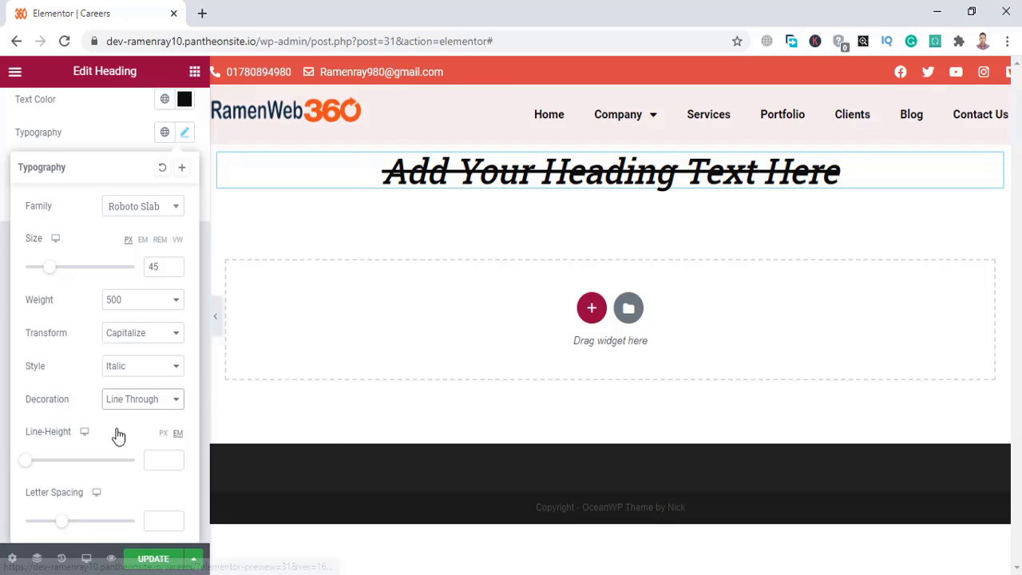
{"action": "left_click", "coordinate": [140, 408]}
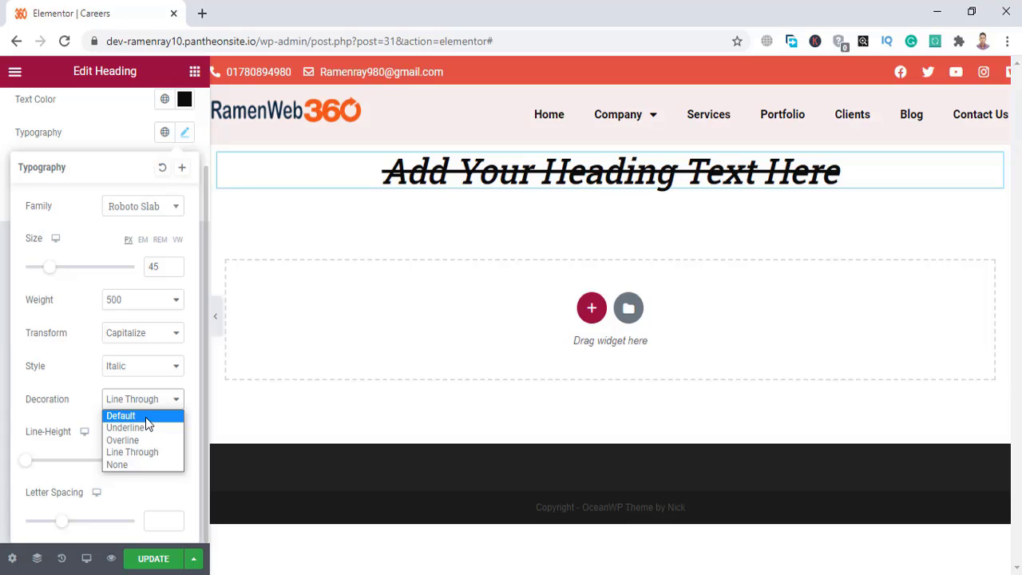
{"action": "left_click", "coordinate": [146, 417]}
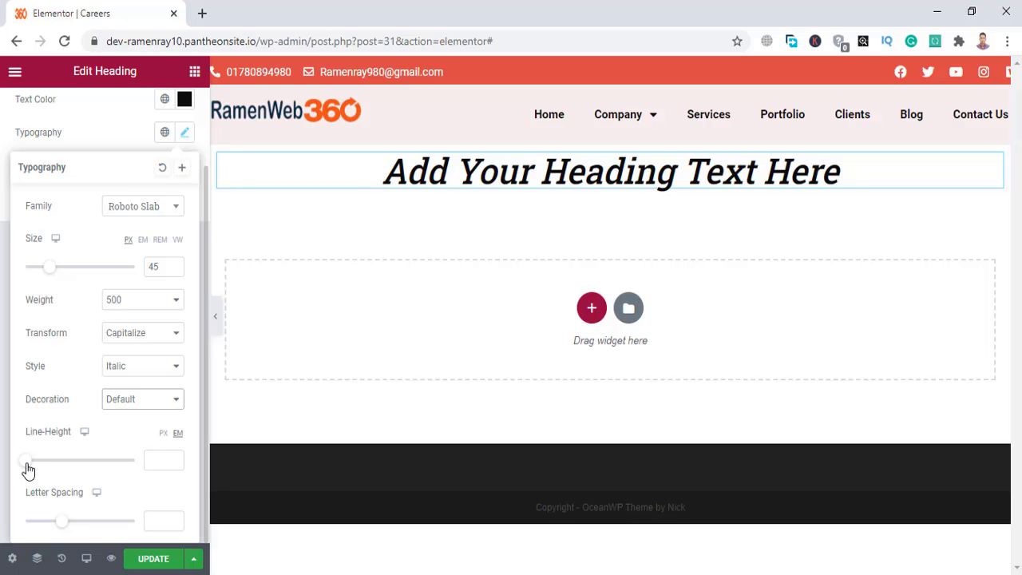
Step: Set the heading's line height to 2.2 em and its letter spacing to 4, and close the typography settings
{"action": "left_click_drag", "start_coordinate": [27, 463], "coordinate": [49, 467]}
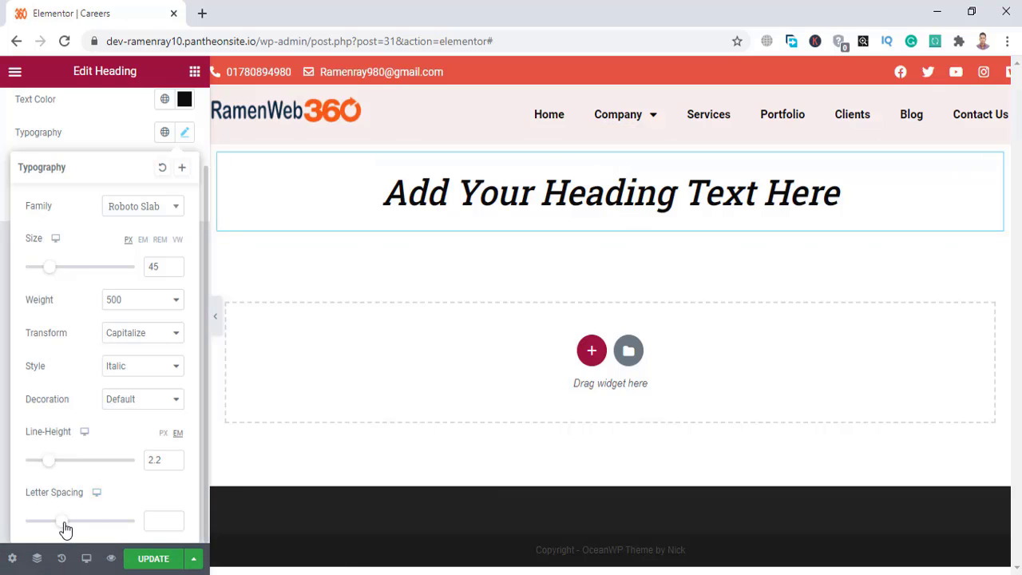
{"action": "left_click_drag", "start_coordinate": [66, 530], "coordinate": [123, 521]}
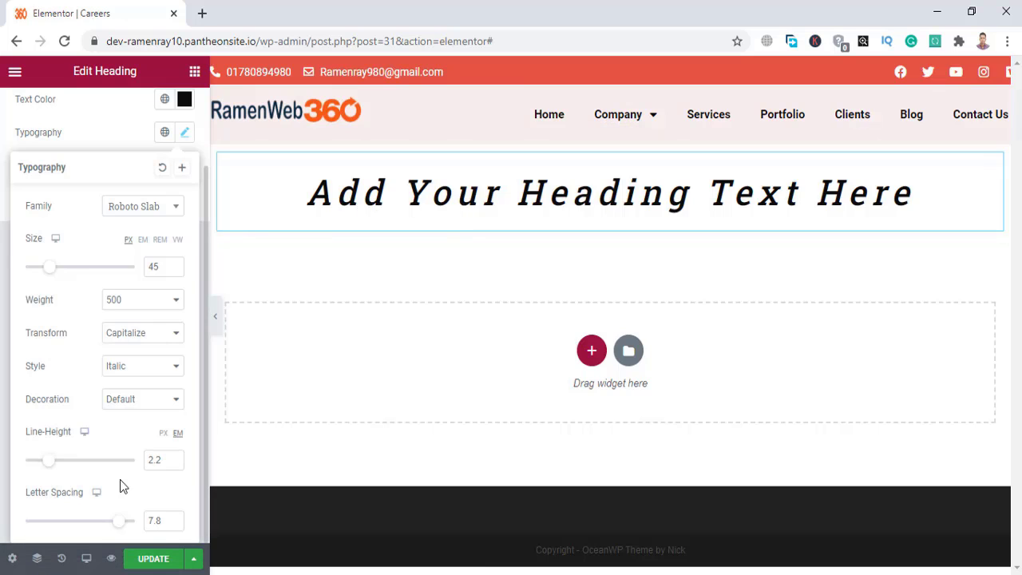
{"action": "left_click", "coordinate": [174, 524]}
{"action": "left_click", "coordinate": [174, 525]}
{"action": "left_click", "coordinate": [175, 524]}
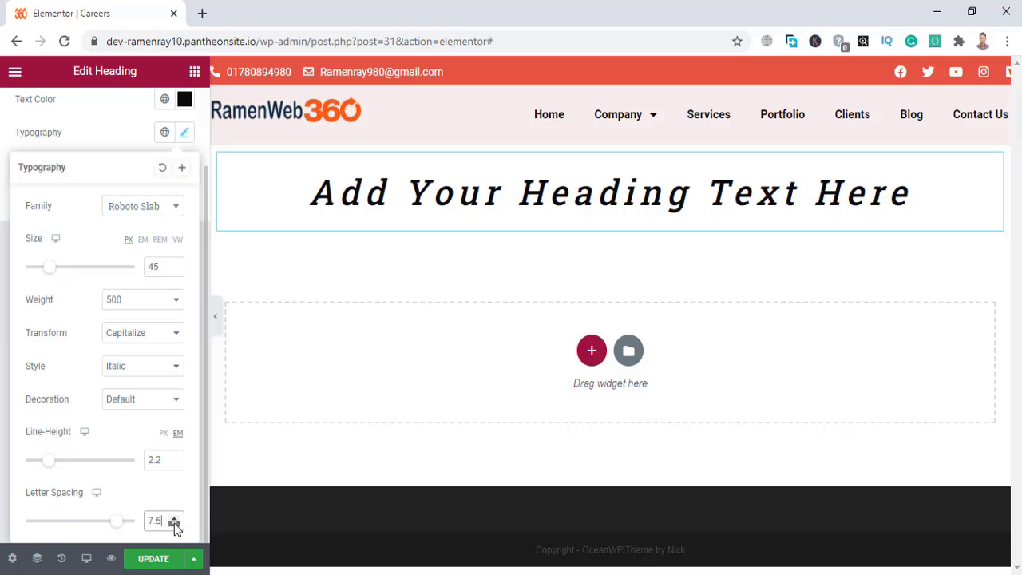
{"action": "left_click", "coordinate": [175, 525]}
{"action": "left_click_drag", "start_coordinate": [116, 527], "coordinate": [91, 527]}
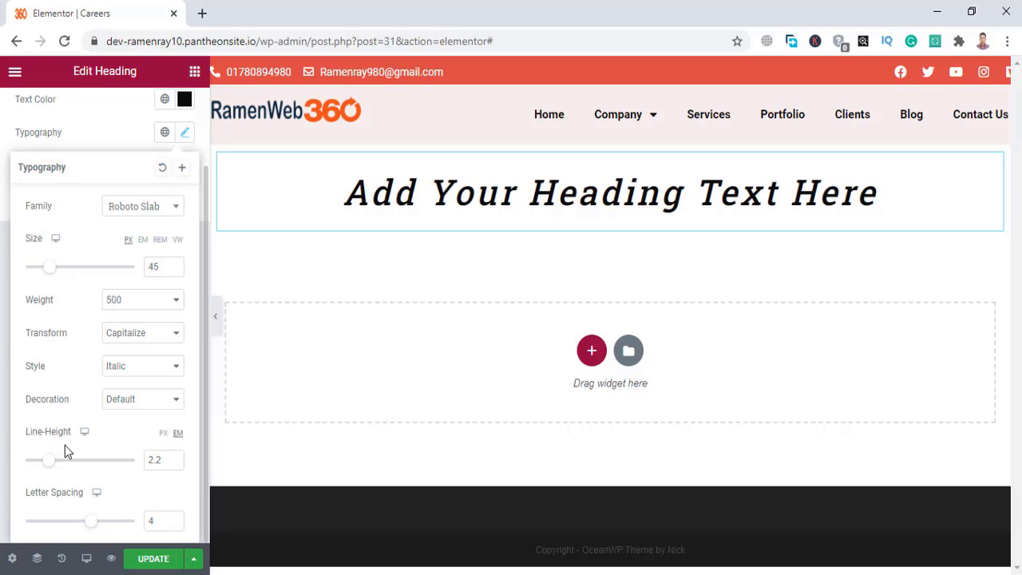
{"action": "left_click", "coordinate": [2, 343]}
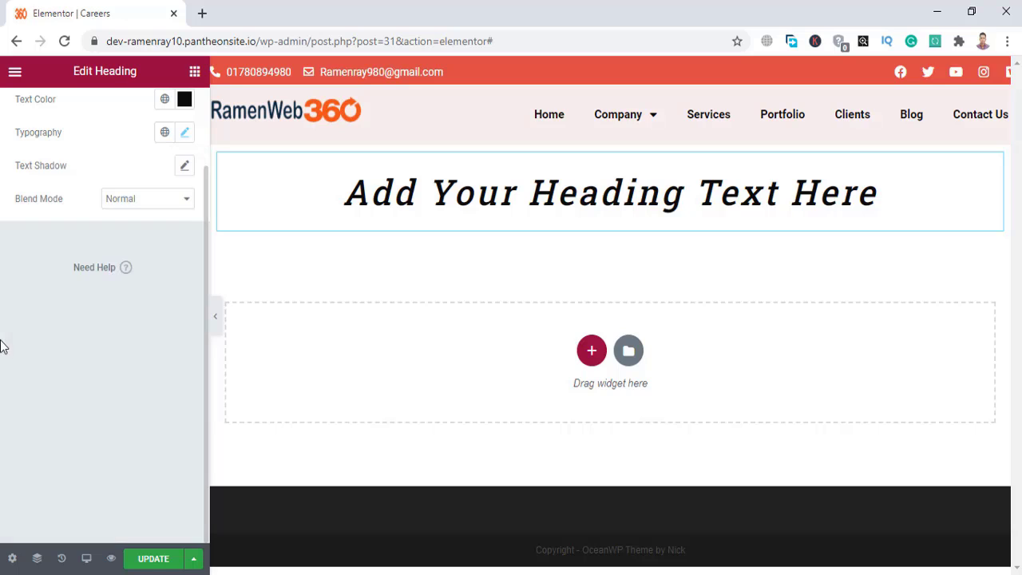
Step: Add a text shadow to the heading in semi-transparent red, rgba(243, 8, 8, 0.6)
{"action": "left_click", "coordinate": [185, 167]}
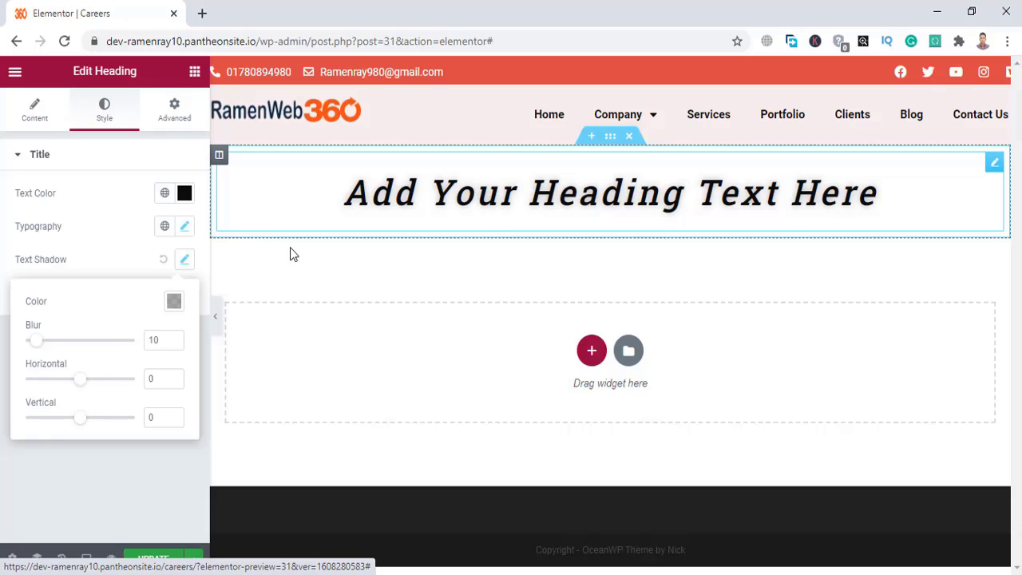
{"action": "left_click", "coordinate": [171, 302]}
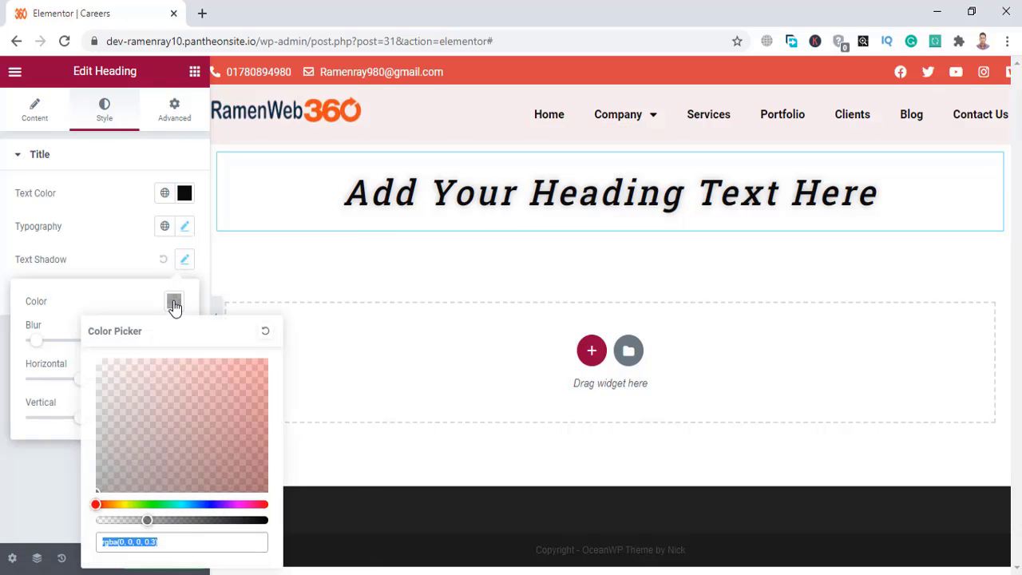
{"action": "left_click", "coordinate": [262, 365]}
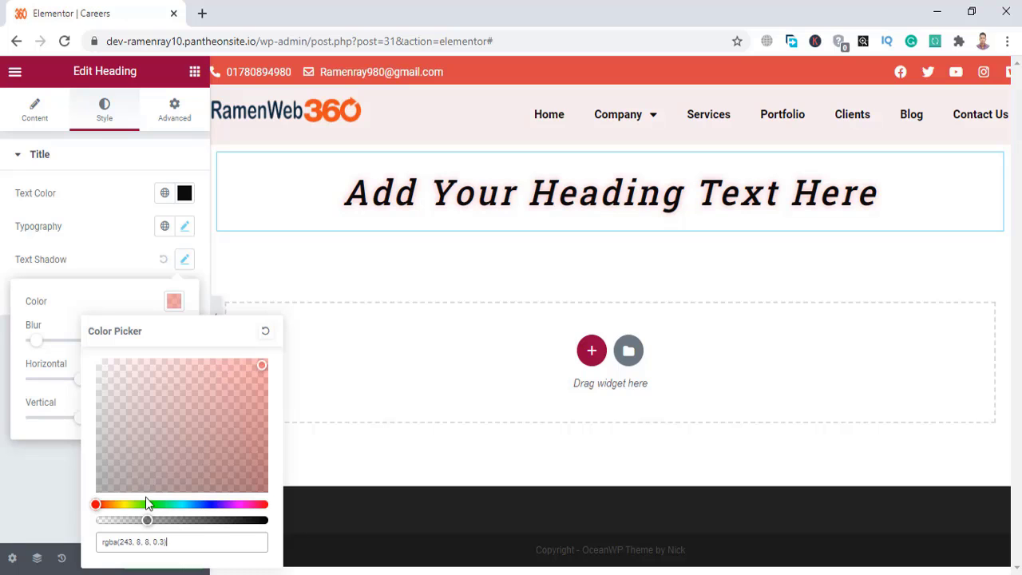
{"action": "left_click_drag", "start_coordinate": [147, 520], "coordinate": [198, 518]}
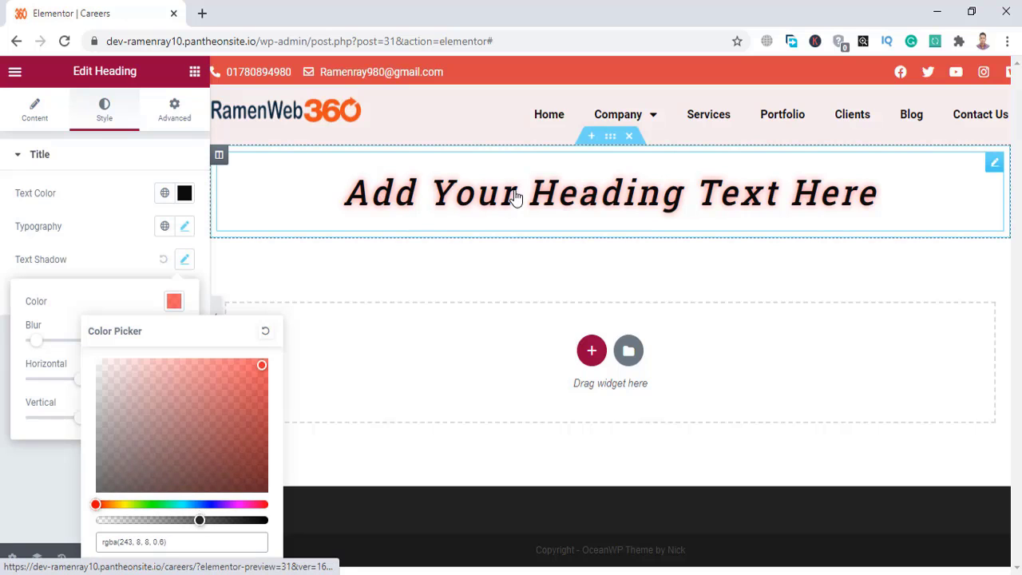
{"action": "left_click", "coordinate": [68, 296]}
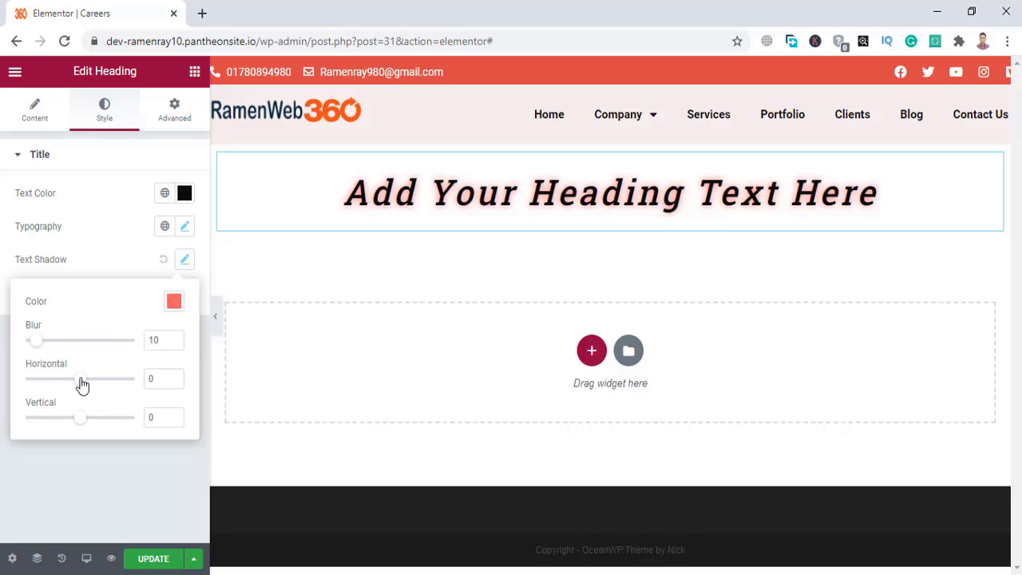
Step: Offset the heading's text shadow by -5 horizontally and -1 vertically, and reduce its blur to 4
{"action": "mouse_move", "coordinate": [82, 386]}
{"action": "left_mouse_down"}
{"action": "mouse_move", "coordinate": [45, 388]}
{"action": "mouse_move", "coordinate": [79, 391]}
{"action": "left_mouse_up"}
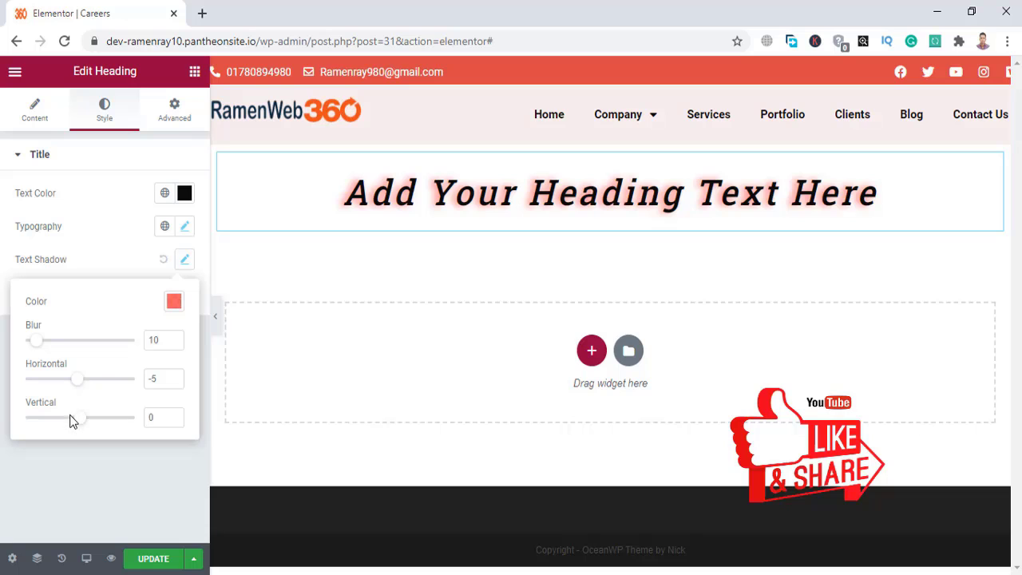
{"action": "mouse_move", "coordinate": [77, 426]}
{"action": "left_mouse_down"}
{"action": "mouse_move", "coordinate": [62, 429]}
{"action": "mouse_move", "coordinate": [76, 430]}
{"action": "left_mouse_up"}
{"action": "mouse_move", "coordinate": [38, 348]}
{"action": "left_mouse_down"}
{"action": "mouse_move", "coordinate": [48, 348]}
{"action": "mouse_move", "coordinate": [30, 347]}
{"action": "left_mouse_up"}
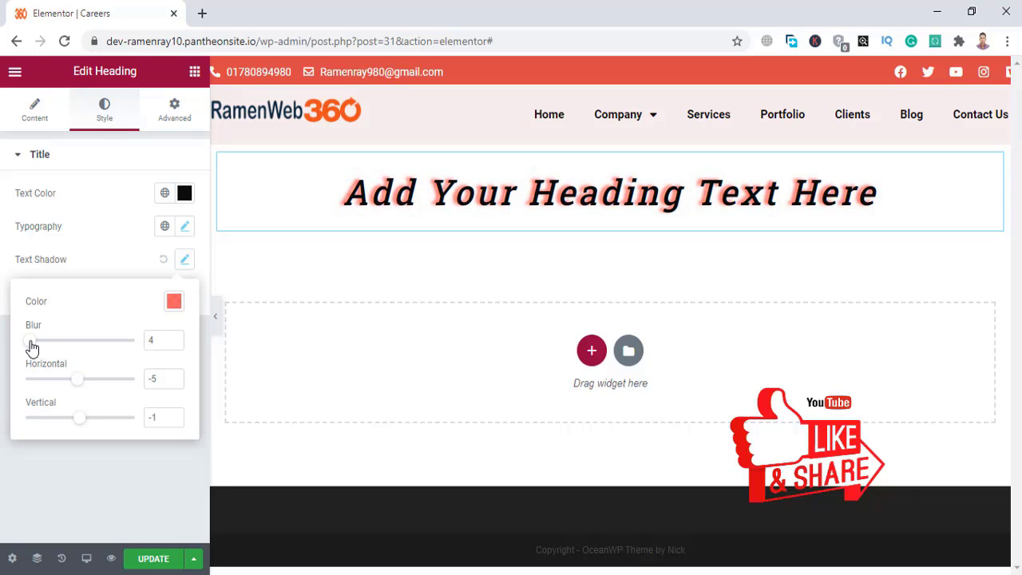
Step: Close the text shadow settings and try the Overlay, Darken, Color and Hue blend modes on the heading, ending on Overlay
{"action": "left_click", "coordinate": [123, 257]}
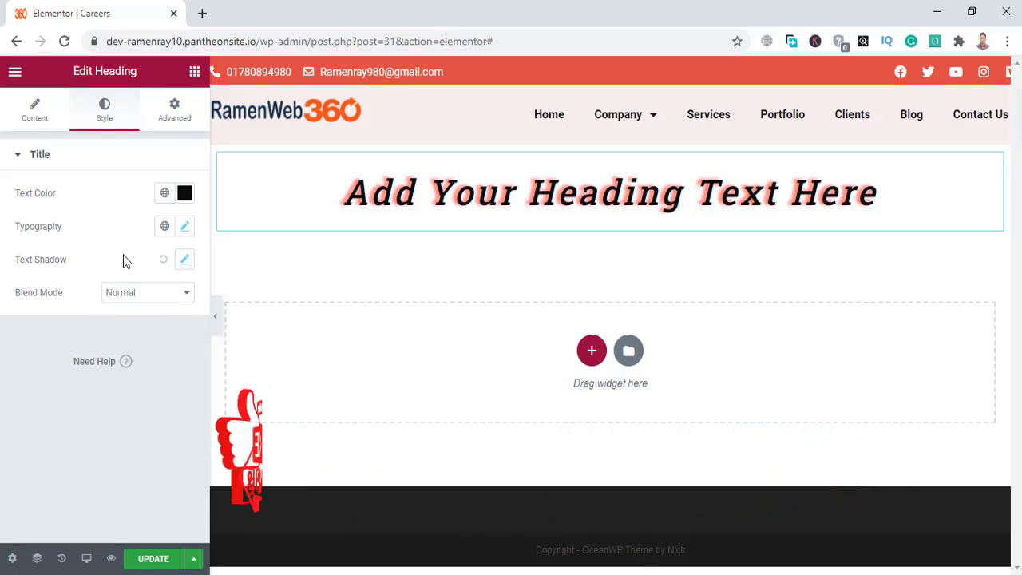
{"action": "left_click", "coordinate": [156, 295]}
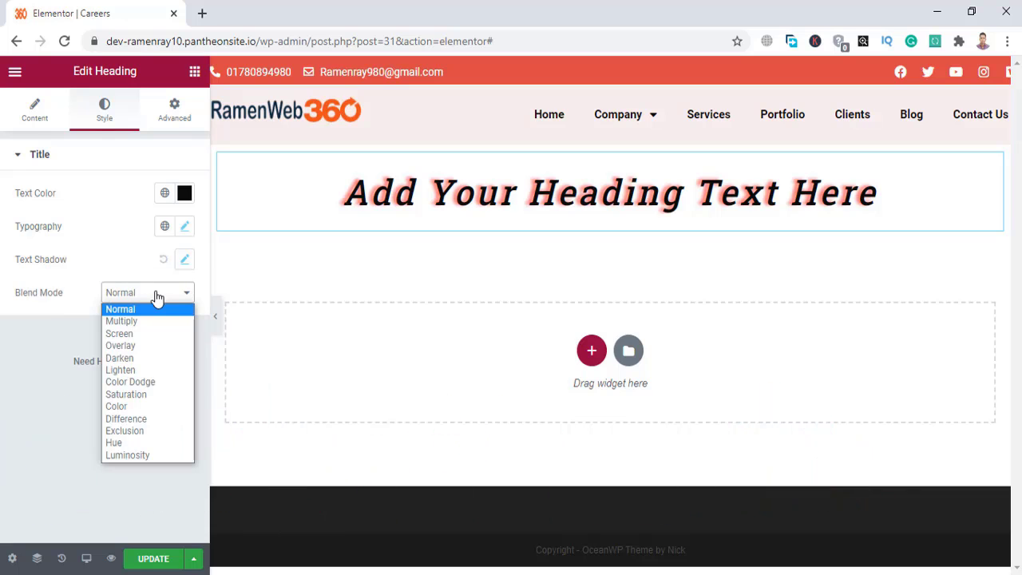
{"action": "left_click", "coordinate": [141, 346]}
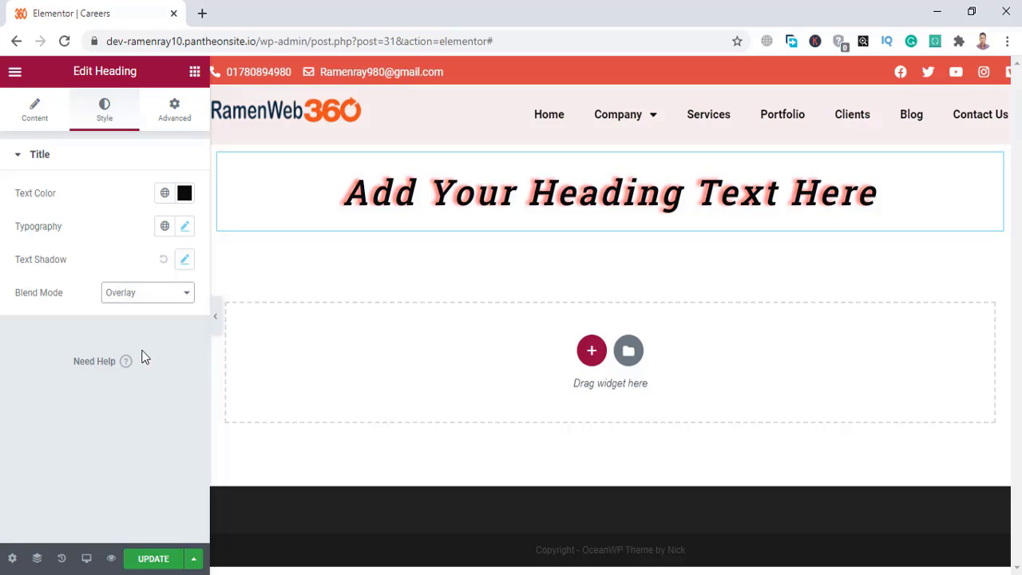
{"action": "left_click", "coordinate": [145, 295]}
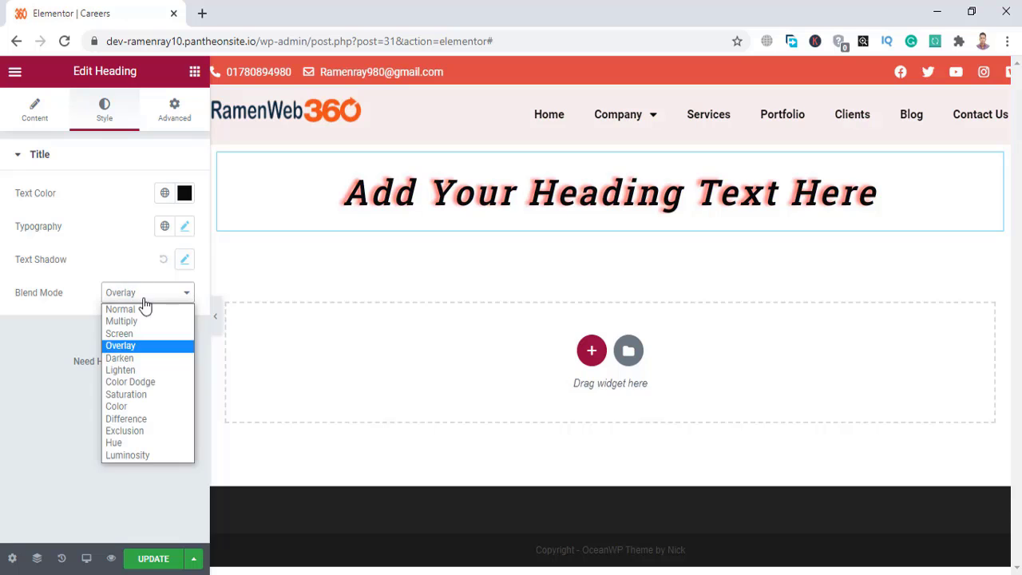
{"action": "left_click", "coordinate": [145, 360]}
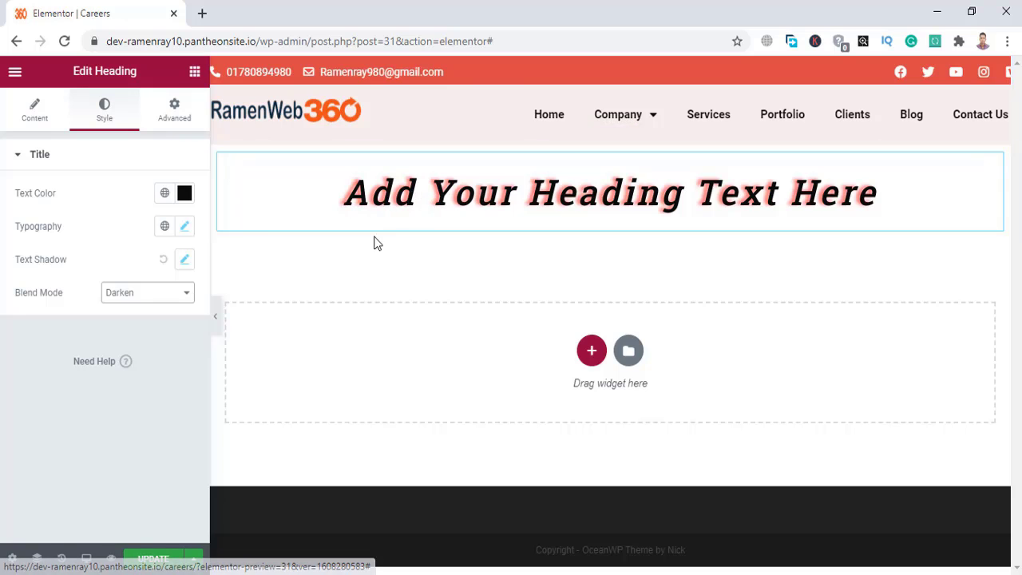
{"action": "left_click", "coordinate": [159, 300]}
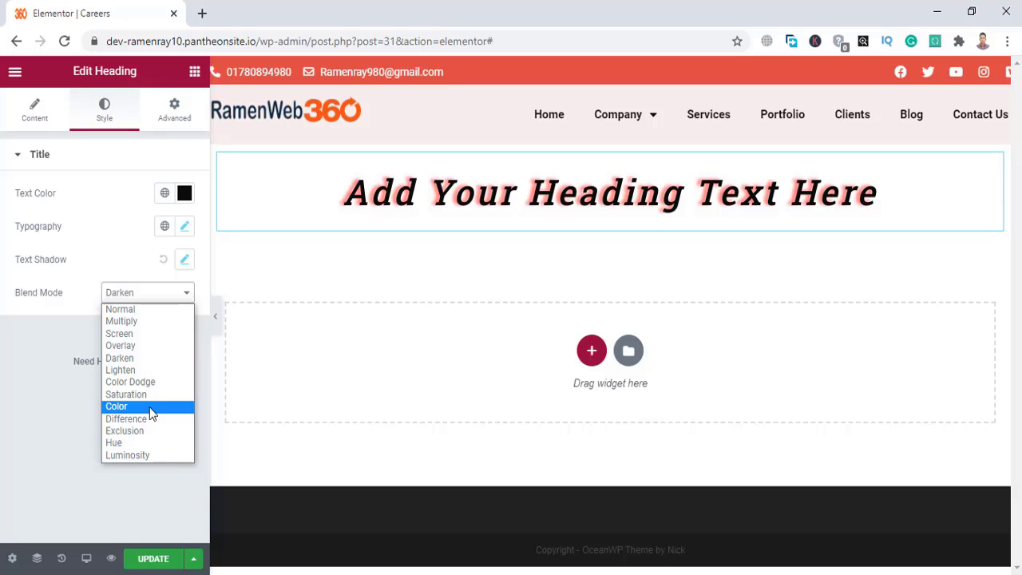
{"action": "left_click", "coordinate": [151, 409]}
{"action": "left_click", "coordinate": [142, 298]}
{"action": "left_click", "coordinate": [150, 445]}
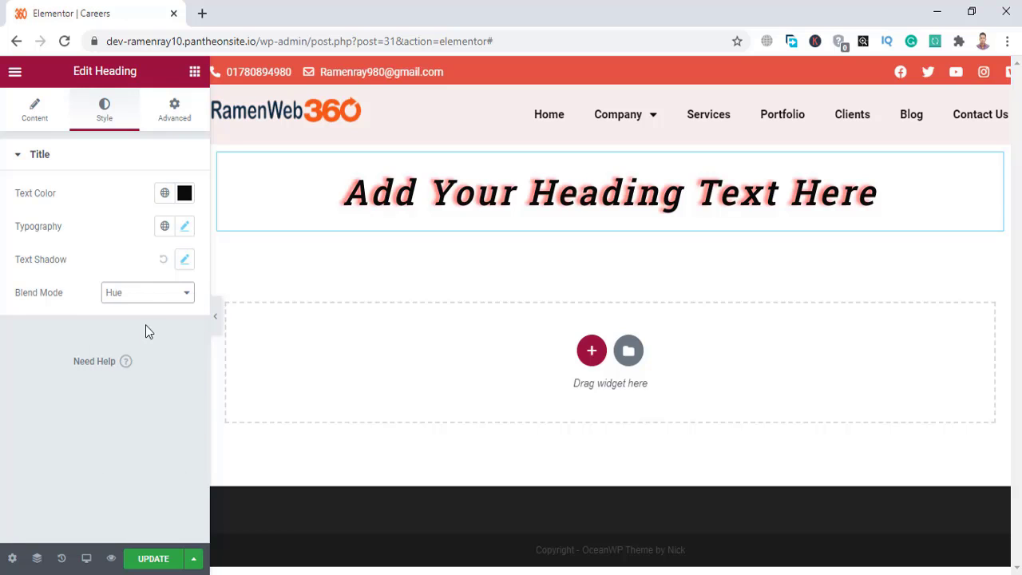
{"action": "left_click", "coordinate": [151, 295]}
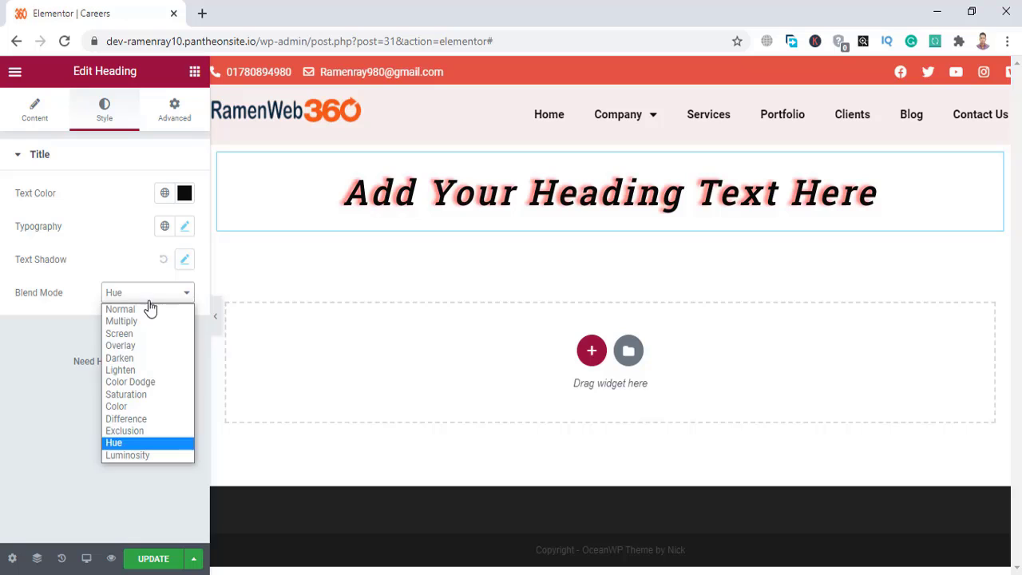
{"action": "left_click", "coordinate": [139, 349]}
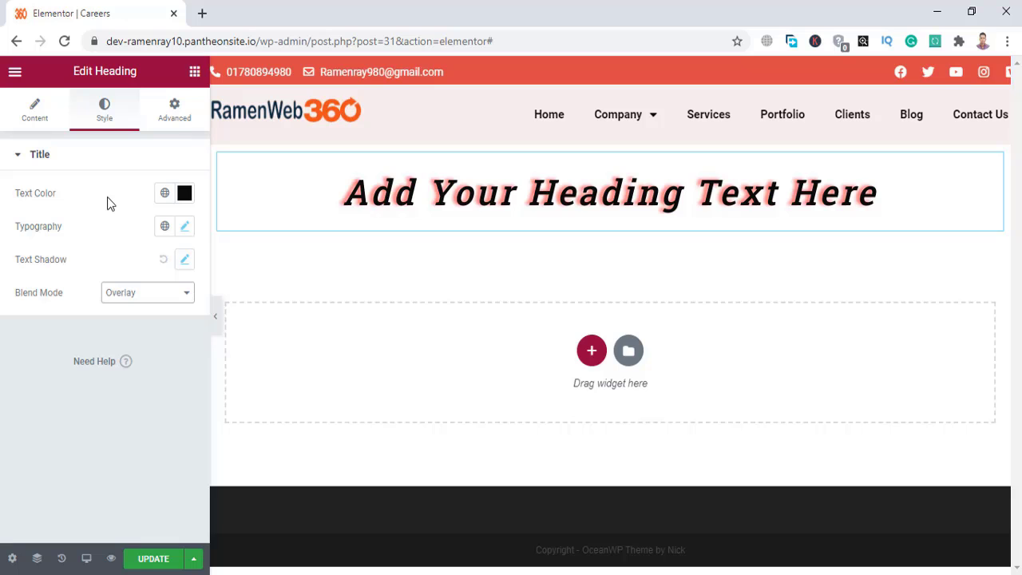
Step: Unlink the heading's margin and padding values, and set the top and bottom margins to 5 px
{"action": "left_click", "coordinate": [177, 111]}
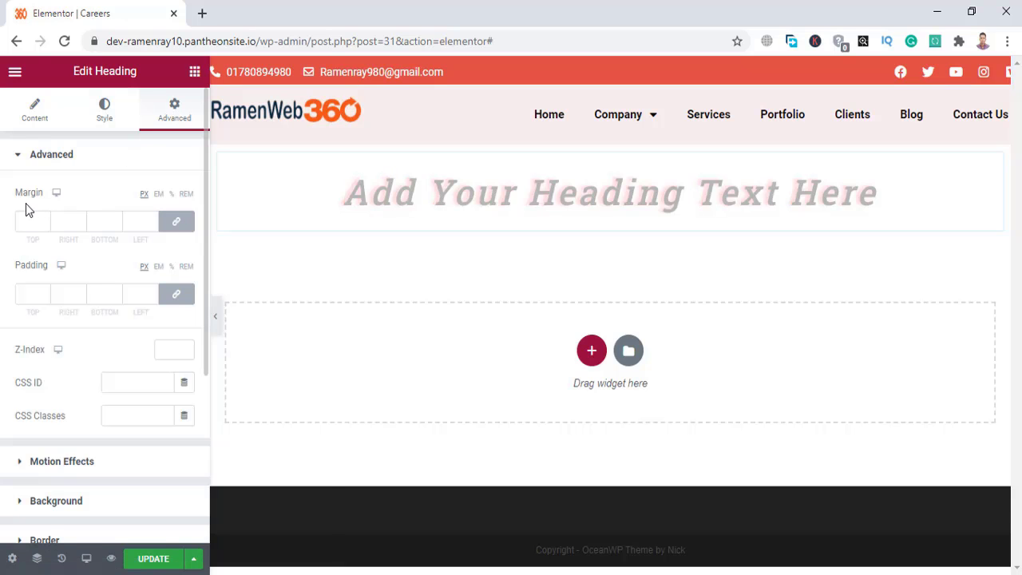
{"action": "left_click", "coordinate": [175, 223]}
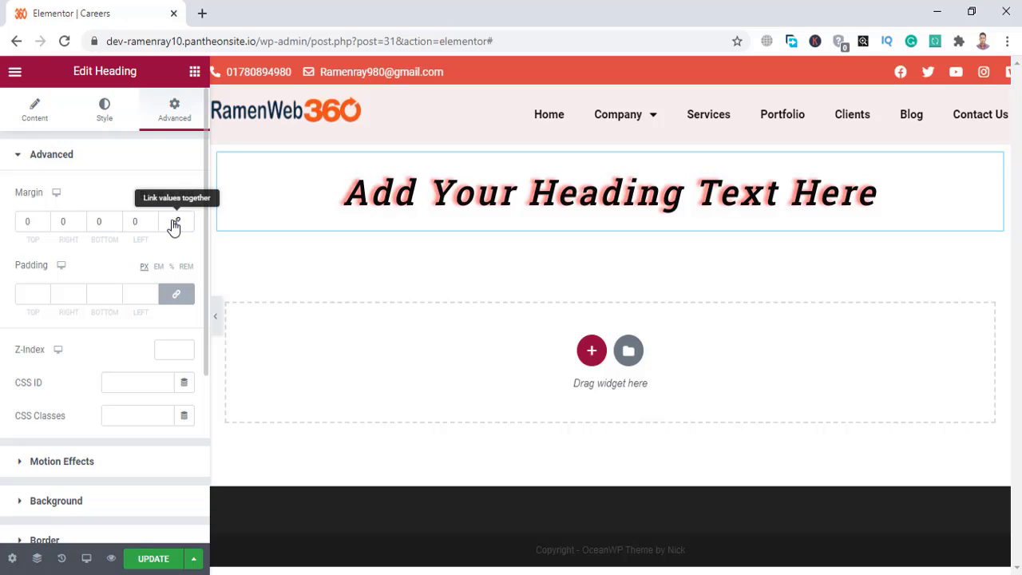
{"action": "left_click", "coordinate": [180, 298]}
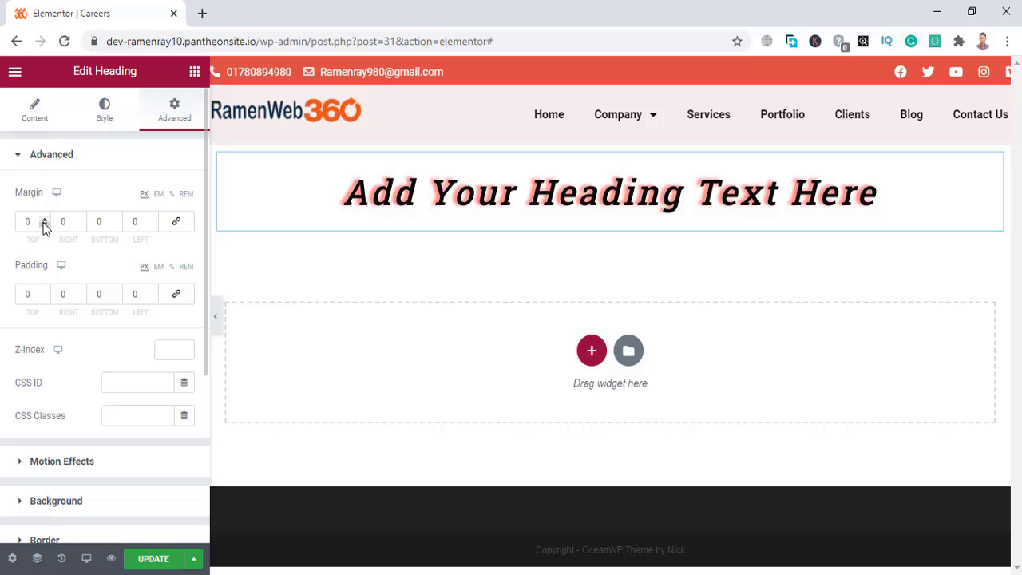
{"action": "left_click", "coordinate": [44, 222]}
{"action": "left_click", "coordinate": [44, 222]}
{"action": "left_click", "coordinate": [44, 222]}
{"action": "left_click", "coordinate": [44, 222]}
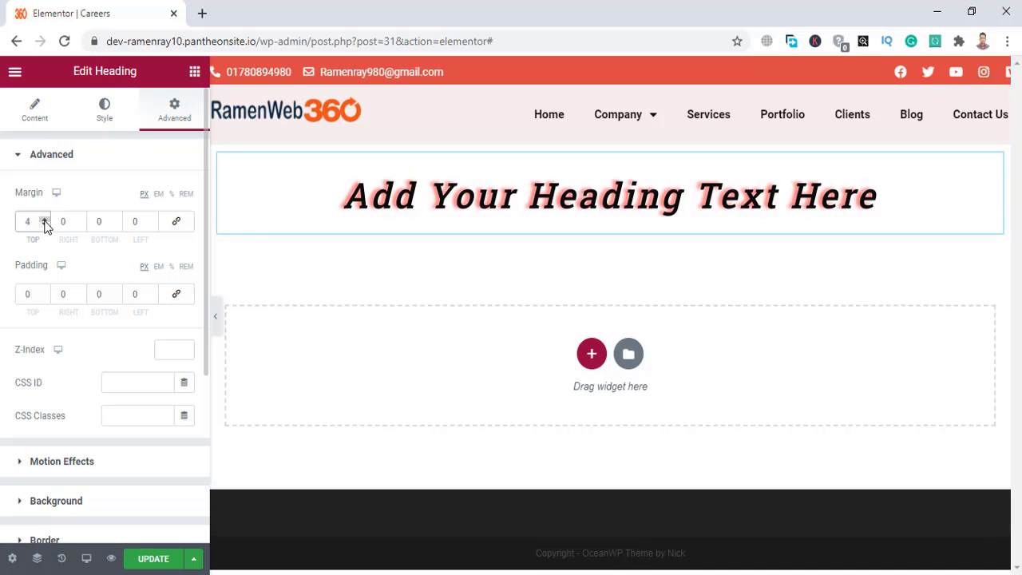
{"action": "left_click", "coordinate": [44, 222]}
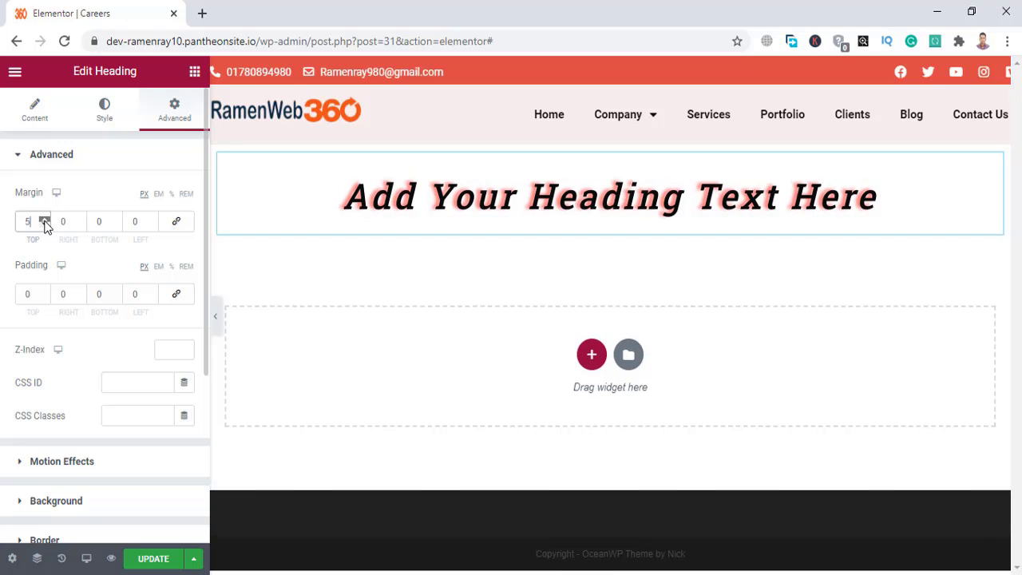
{"action": "left_click", "coordinate": [116, 220]}
{"action": "left_click", "coordinate": [116, 221]}
{"action": "left_click", "coordinate": [116, 221]}
{"action": "left_click", "coordinate": [116, 220]}
{"action": "left_click", "coordinate": [116, 221]}
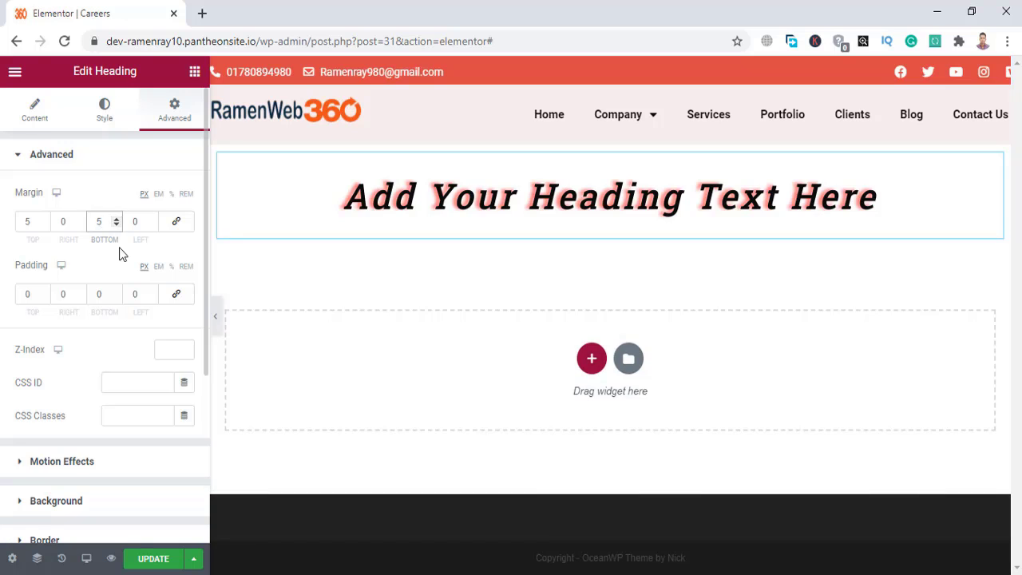
Step: Set the heading's top and bottom padding to 5 px
{"action": "left_click", "coordinate": [44, 293]}
{"action": "left_click", "coordinate": [44, 292]}
{"action": "left_click", "coordinate": [44, 292]}
{"action": "left_click", "coordinate": [44, 292]}
{"action": "left_click", "coordinate": [44, 292]}
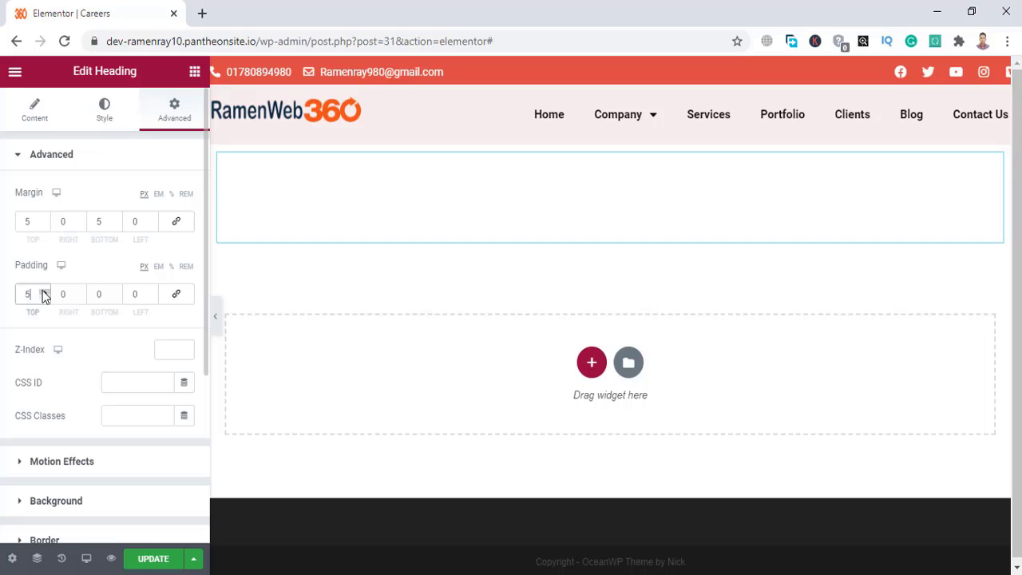
{"action": "left_click", "coordinate": [116, 293]}
{"action": "left_click", "coordinate": [115, 293]}
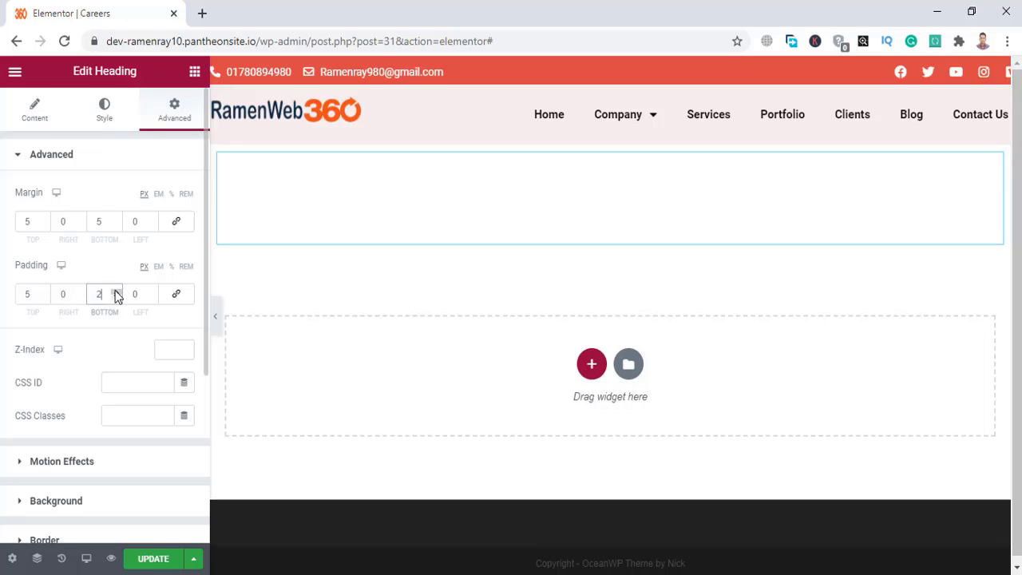
{"action": "left_click", "coordinate": [115, 292]}
{"action": "left_click", "coordinate": [116, 293]}
{"action": "left_click", "coordinate": [116, 292]}
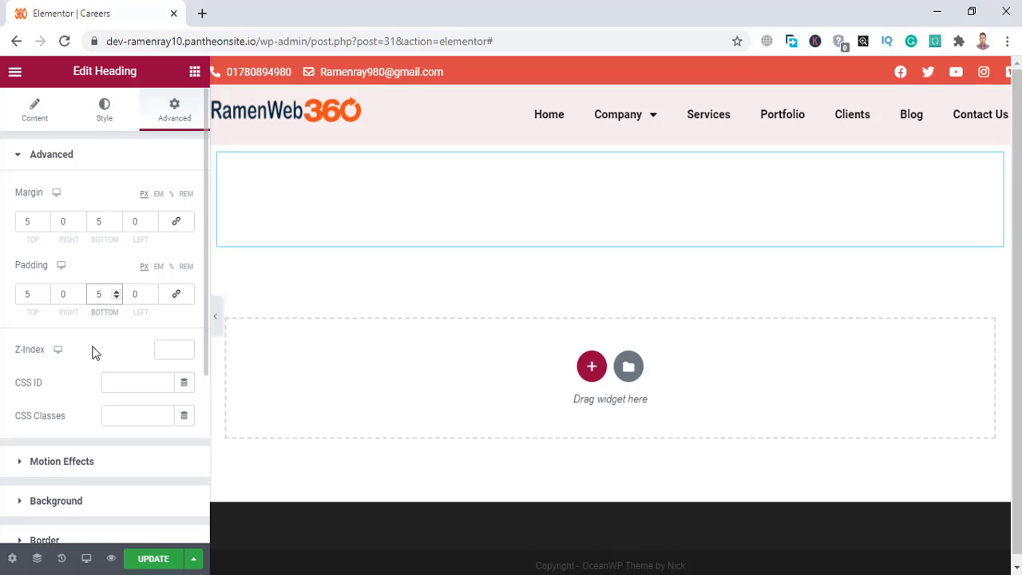
{"action": "left_click", "coordinate": [126, 386]}
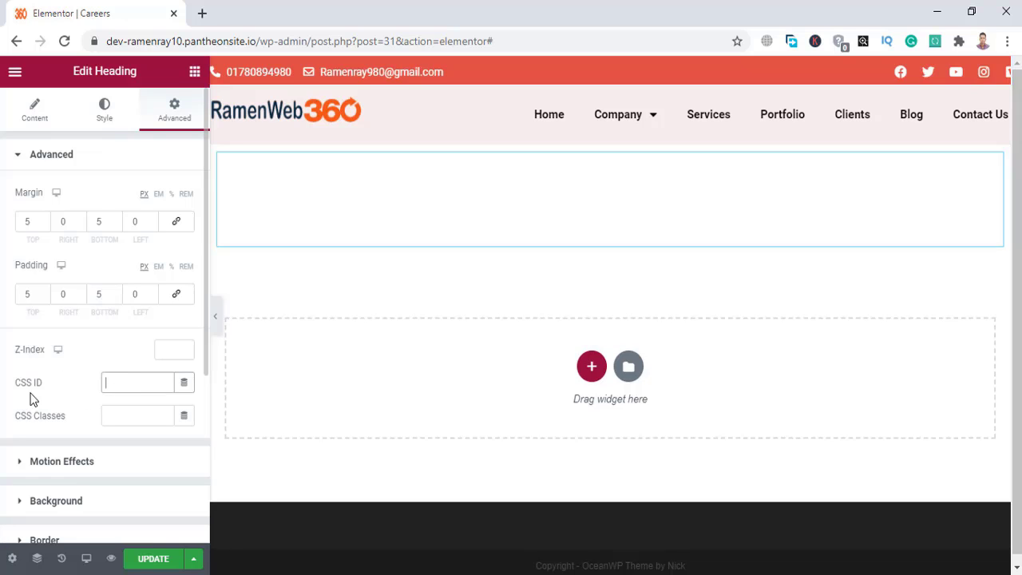
{"action": "left_click", "coordinate": [125, 412]}
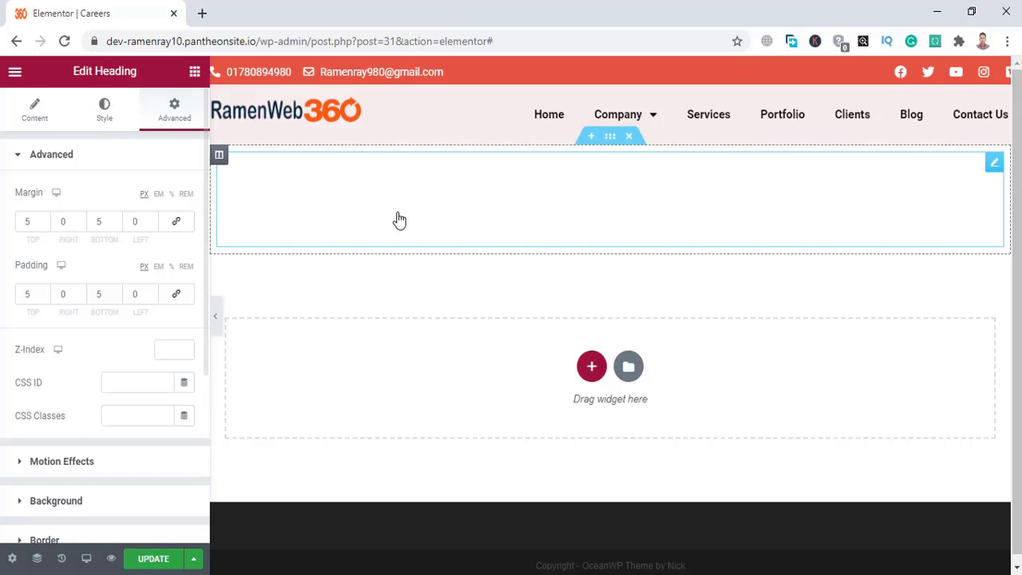
Step: Set the heading's blend mode back to Normal
{"action": "left_click", "coordinate": [106, 120]}
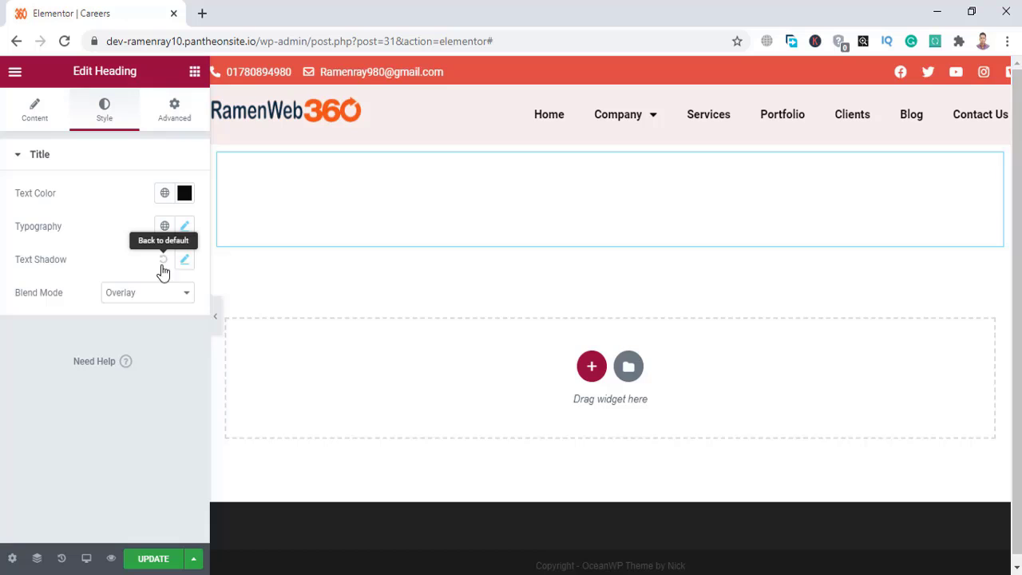
{"action": "left_click", "coordinate": [182, 293]}
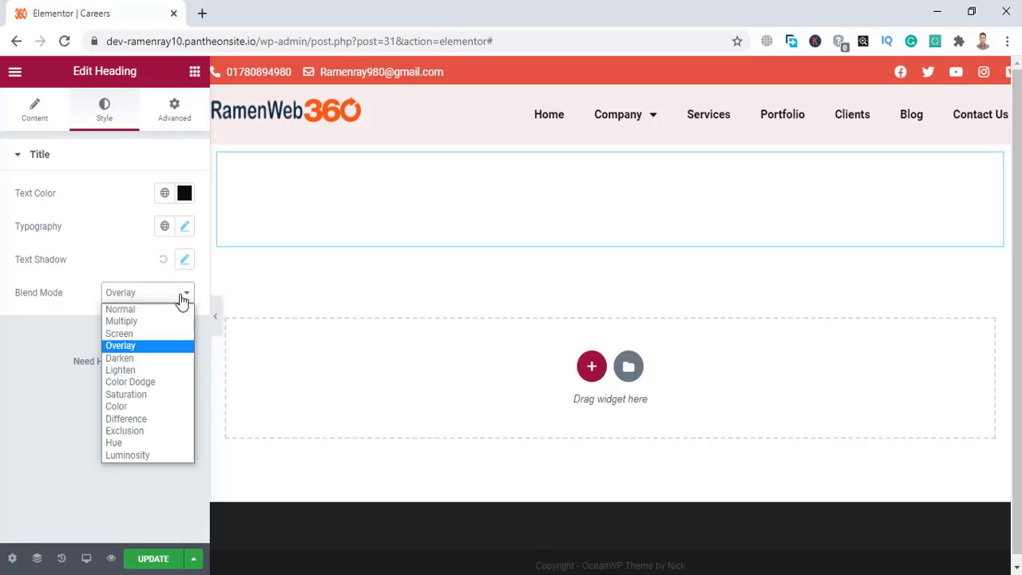
{"action": "left_click", "coordinate": [138, 310]}
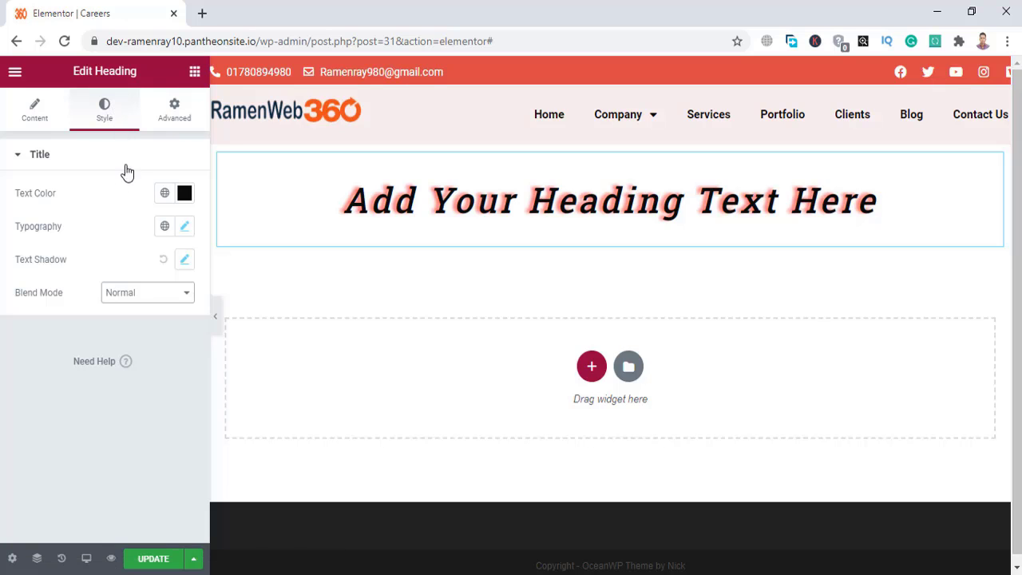
Step: Make the heading sticky to the Top in its motion effects
{"action": "left_click", "coordinate": [173, 111]}
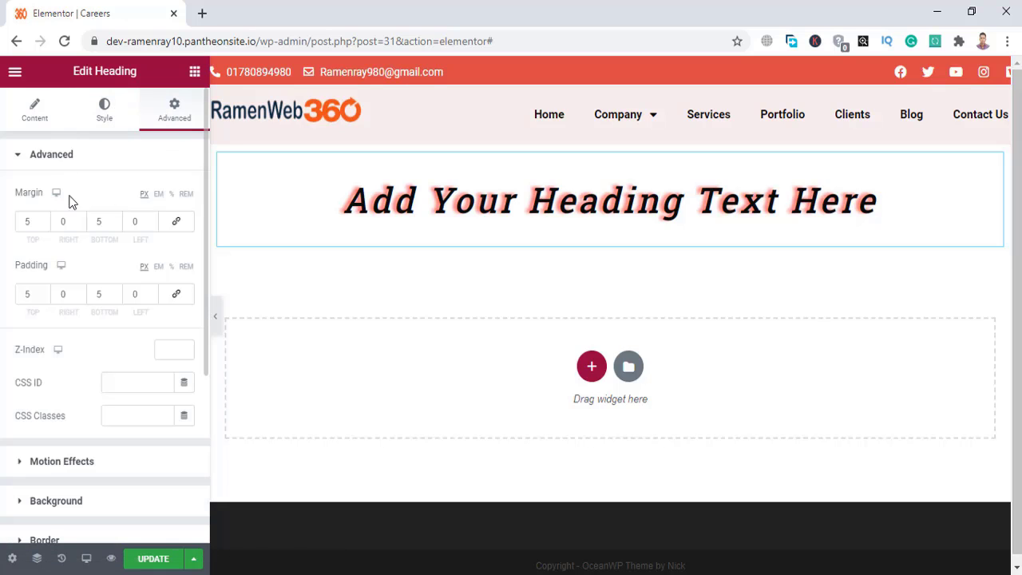
{"action": "scroll", "coordinate": [75, 383], "scroll_direction": "down", "scroll_amount": 3}
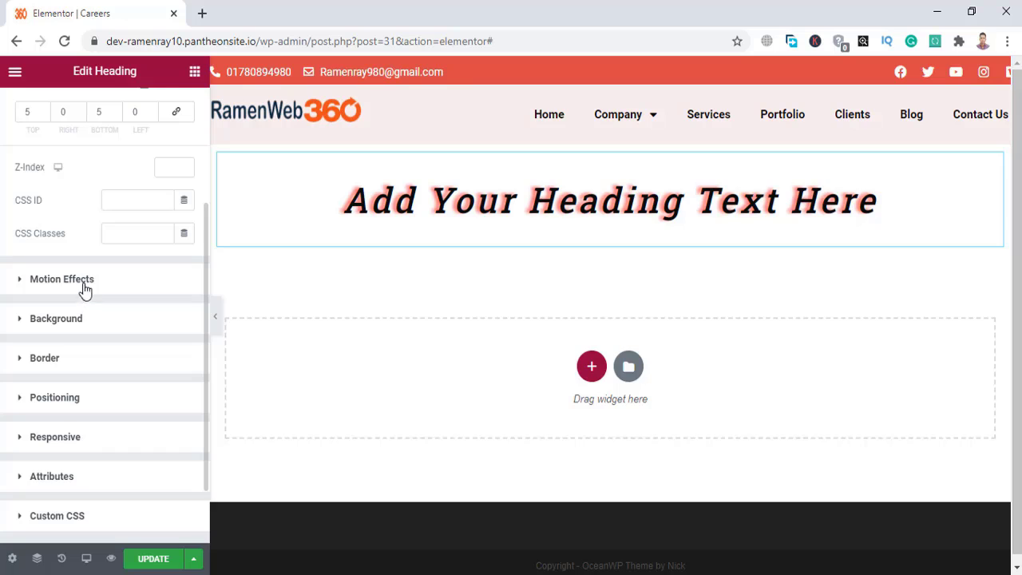
{"action": "left_click", "coordinate": [87, 281]}
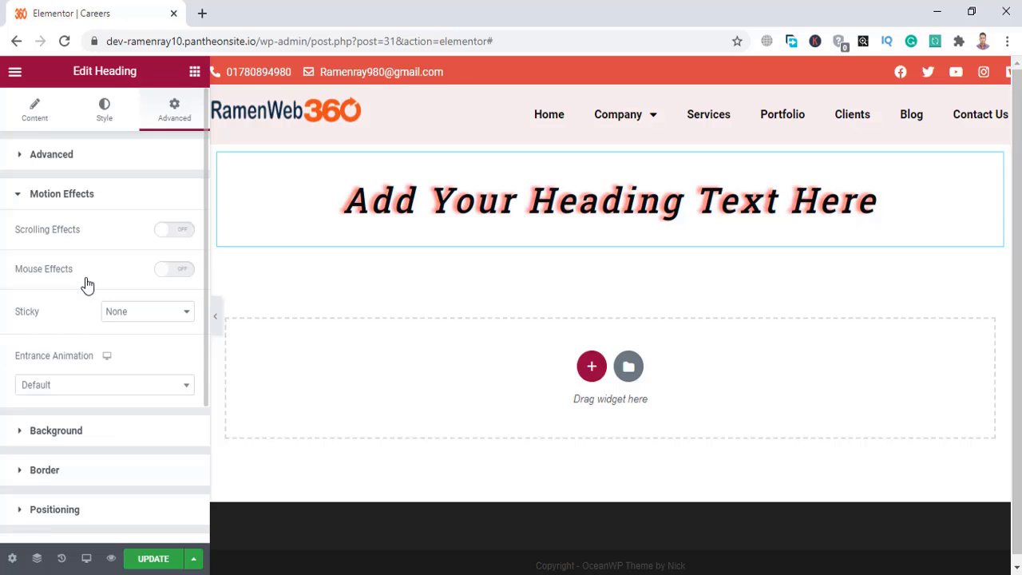
{"action": "scroll", "coordinate": [77, 296], "scroll_direction": "down", "scroll_amount": 1}
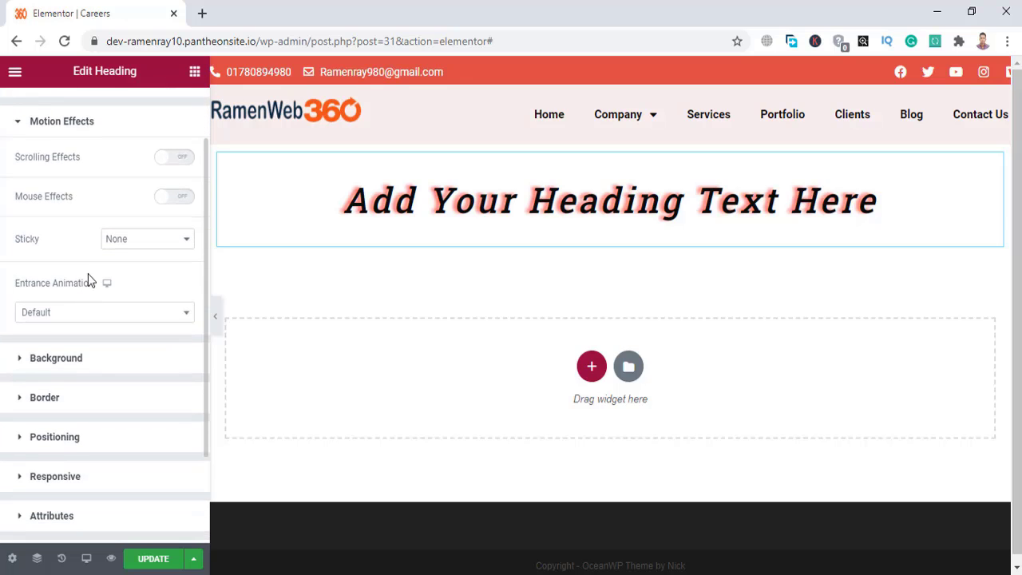
{"action": "scroll", "coordinate": [365, 320], "scroll_direction": "down", "scroll_amount": 1}
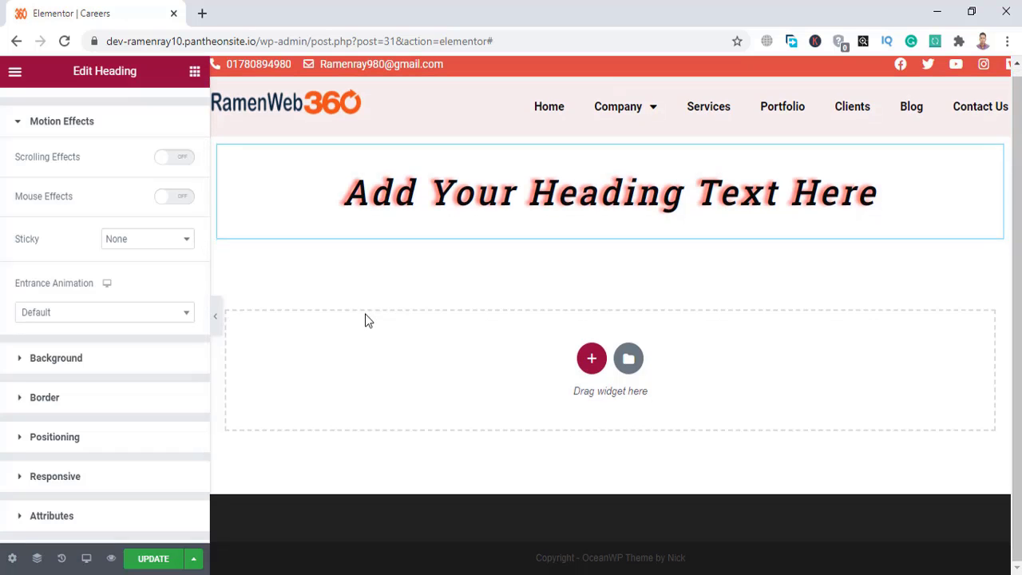
{"action": "scroll", "coordinate": [365, 319], "scroll_direction": "up", "scroll_amount": 1}
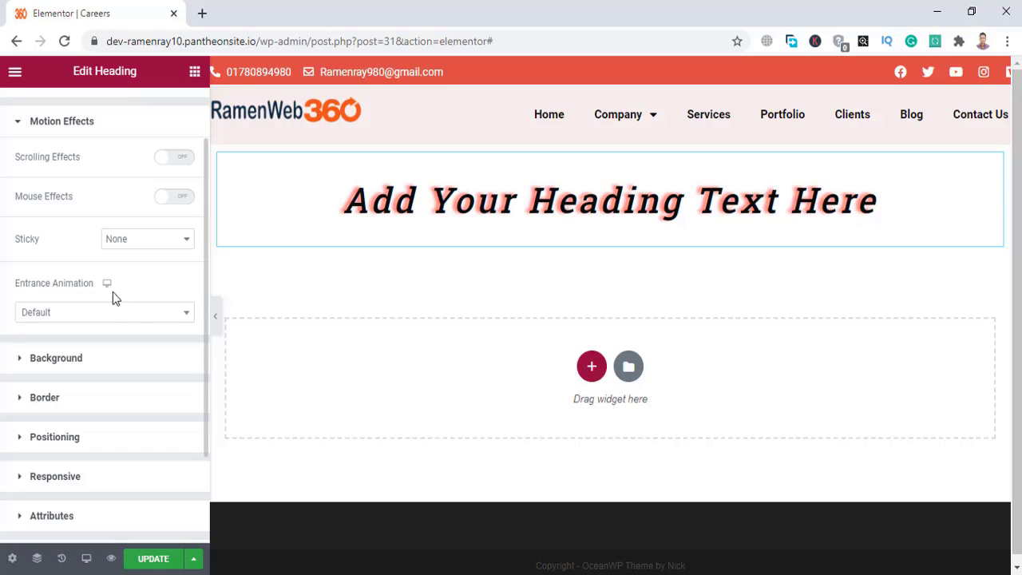
{"action": "left_click", "coordinate": [140, 240]}
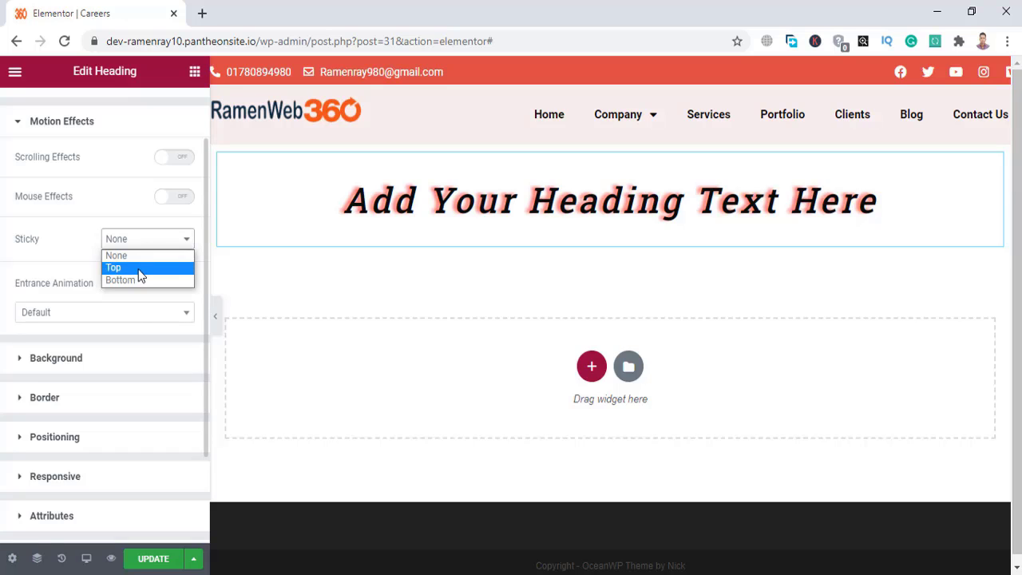
{"action": "left_click", "coordinate": [140, 270]}
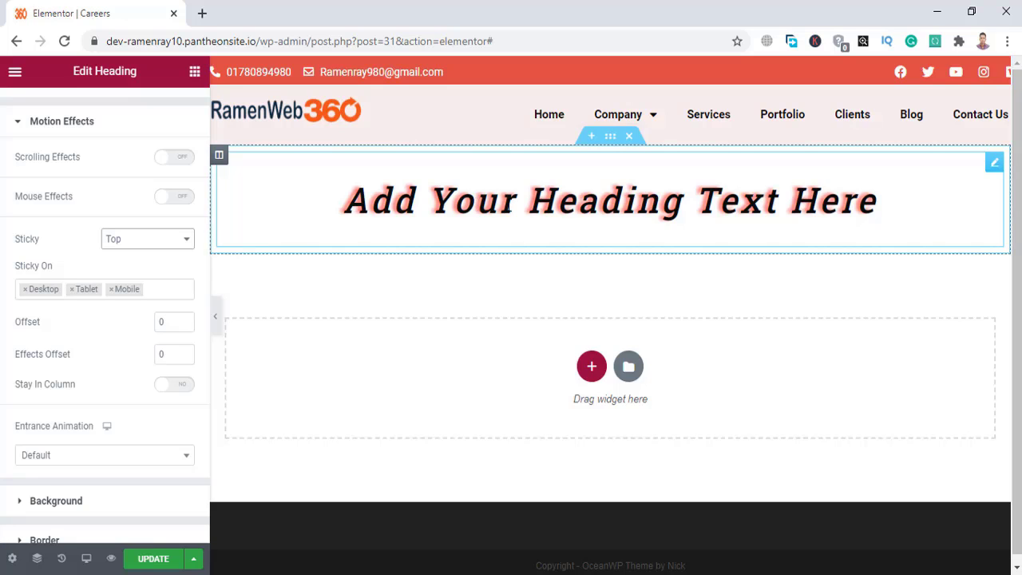
Step: Duplicate the heading's section twice and check the sticky effect on the lengthened page
{"action": "right_click", "coordinate": [615, 148]}
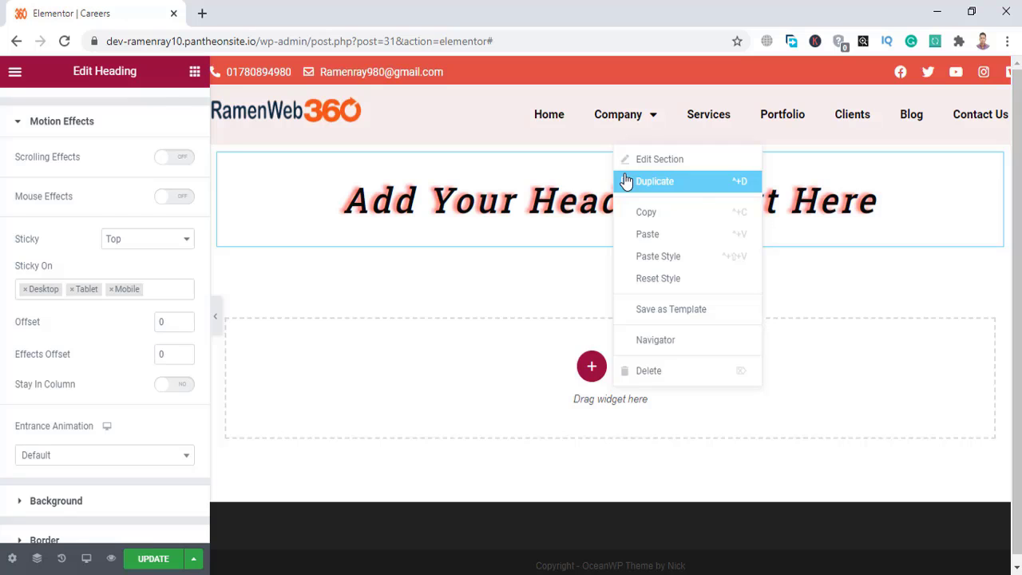
{"action": "left_click", "coordinate": [627, 182]}
{"action": "right_click", "coordinate": [610, 249]}
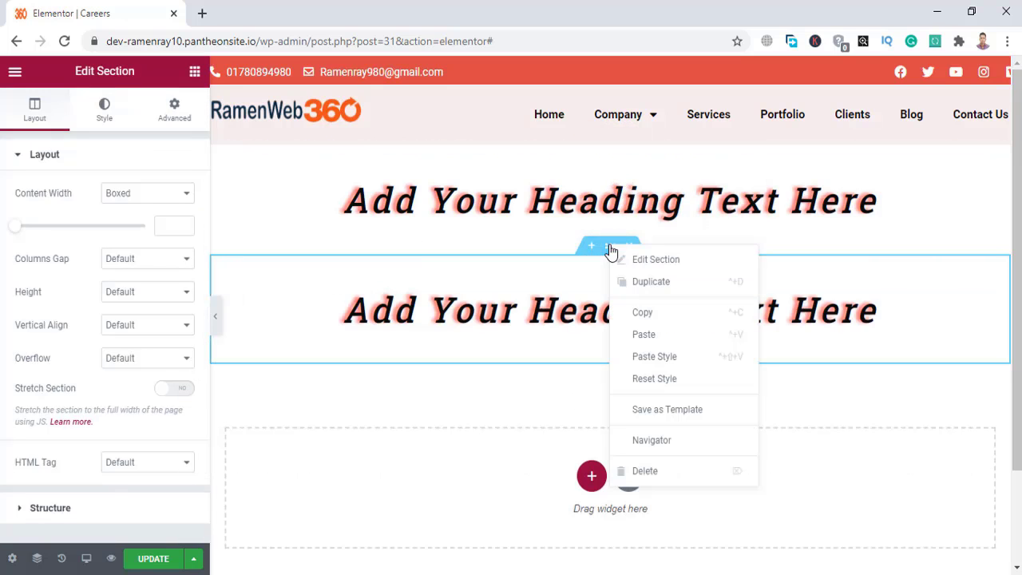
{"action": "left_click", "coordinate": [624, 282]}
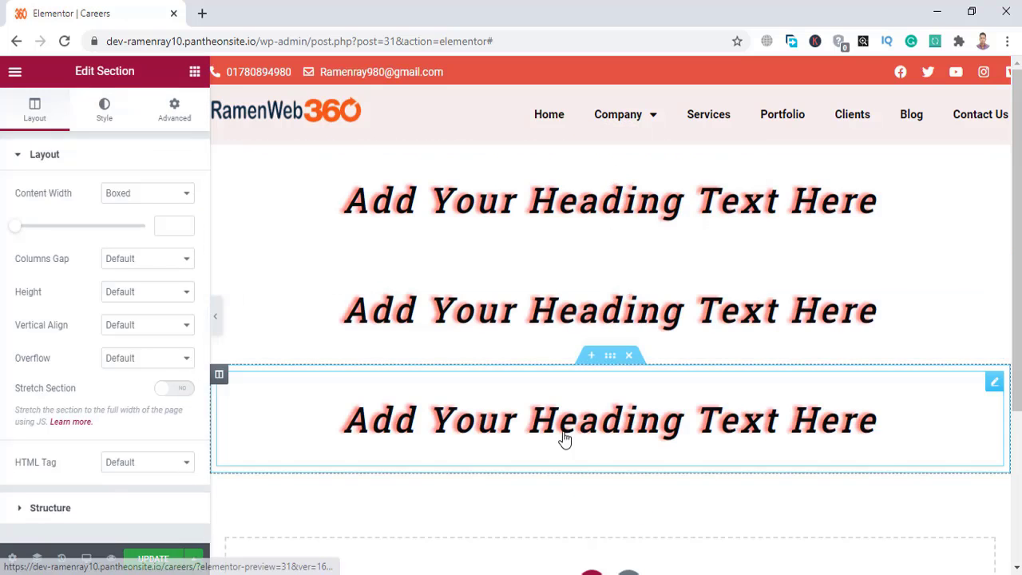
{"action": "scroll", "coordinate": [563, 435], "scroll_direction": "down", "scroll_amount": 3}
{"action": "scroll", "coordinate": [563, 437], "scroll_direction": "up", "scroll_amount": 3}
{"action": "scroll", "coordinate": [563, 437], "scroll_direction": "down", "scroll_amount": 3}
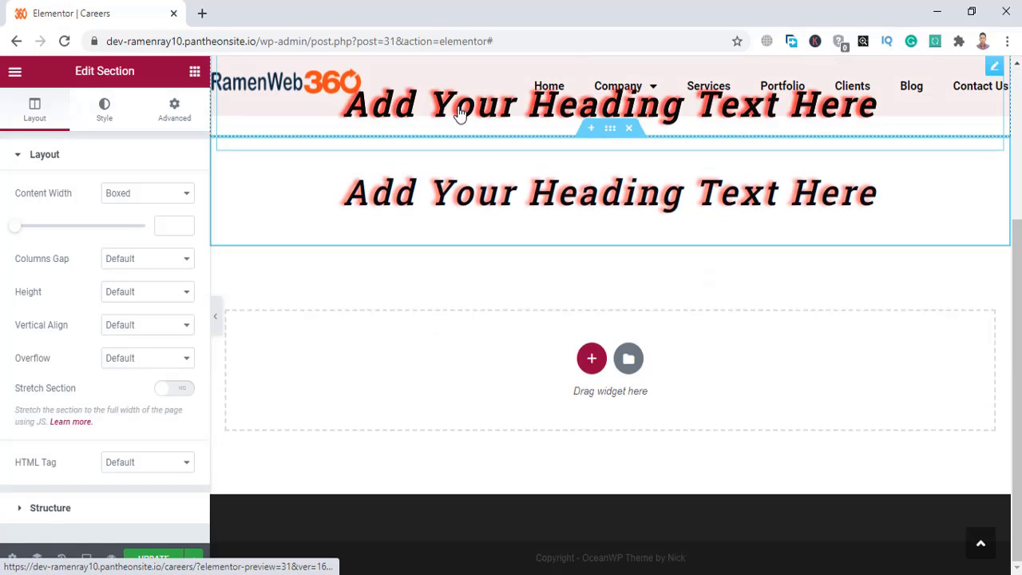
Step: Delete the two duplicated heading sections so only the original heading section is left on the page
{"action": "scroll", "coordinate": [491, 200], "scroll_direction": "up", "scroll_amount": 1}
{"action": "scroll", "coordinate": [488, 197], "scroll_direction": "up", "scroll_amount": 2}
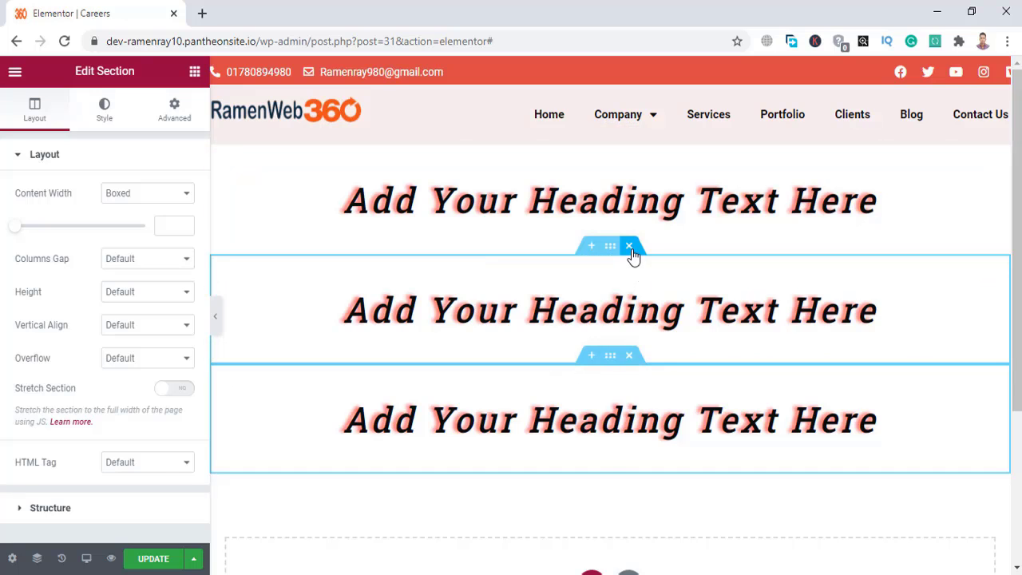
{"action": "left_click", "coordinate": [630, 250]}
{"action": "left_click", "coordinate": [630, 249]}
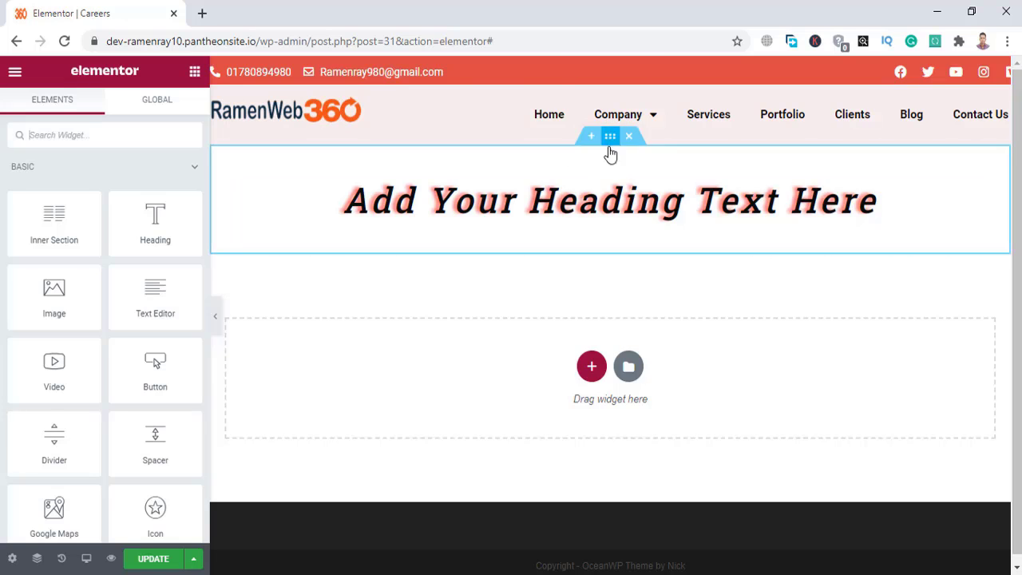
Step: Give the remaining heading a Classic background in its normal state with the colour #AA9292
{"action": "left_click", "coordinate": [595, 206]}
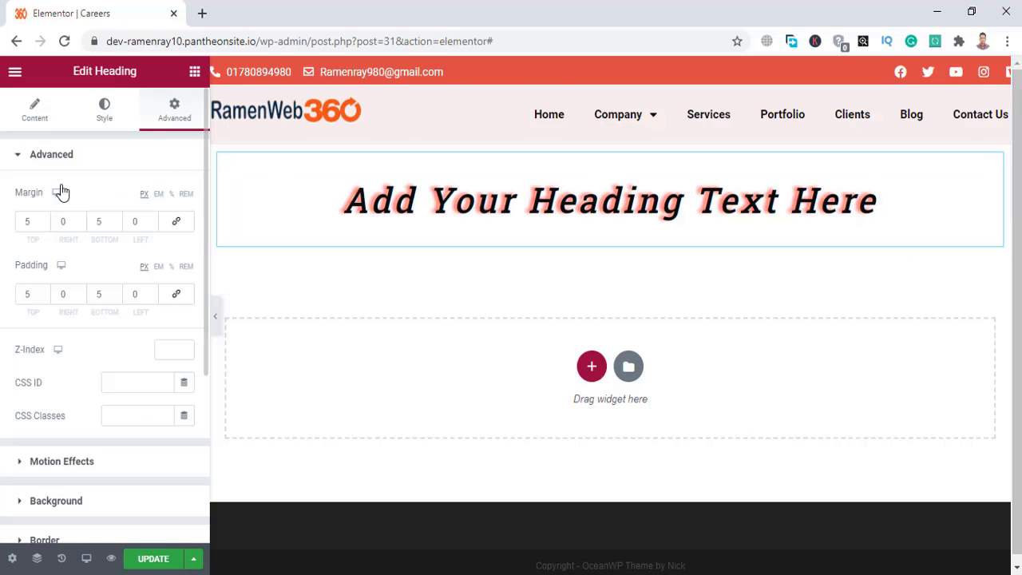
{"action": "left_click", "coordinate": [70, 160]}
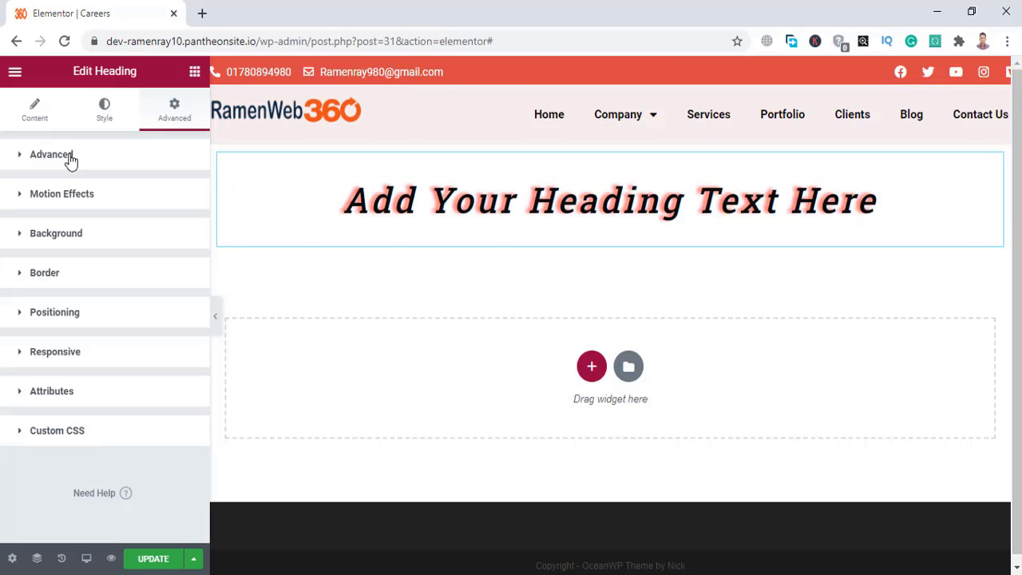
{"action": "left_click", "coordinate": [72, 234]}
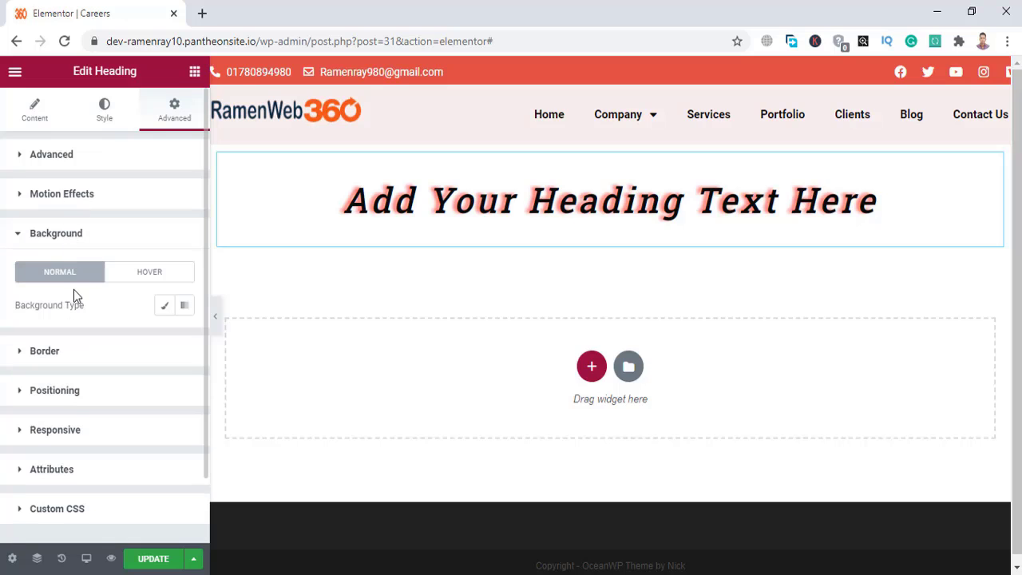
{"action": "left_click", "coordinate": [164, 307]}
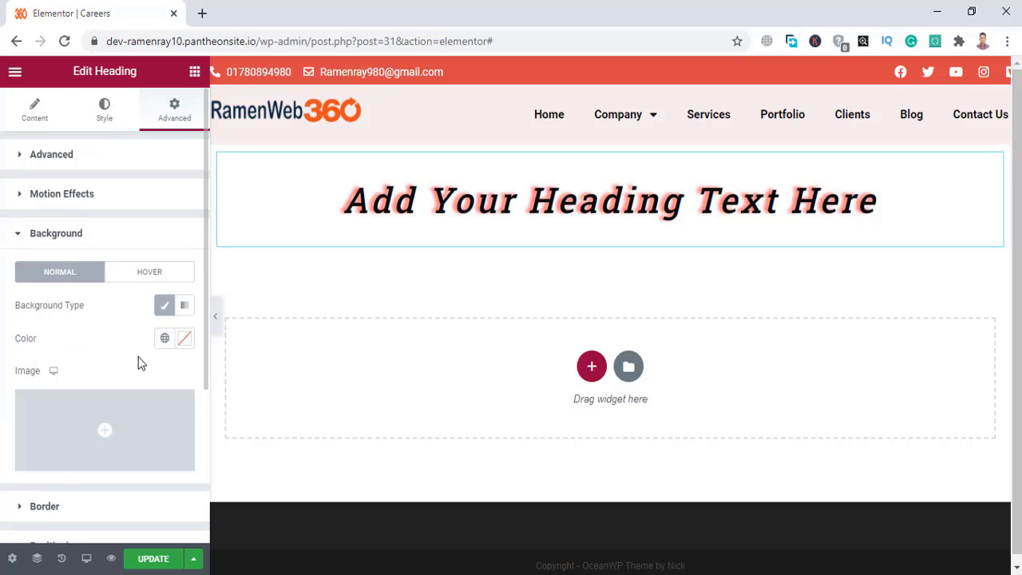
{"action": "left_click", "coordinate": [184, 339]}
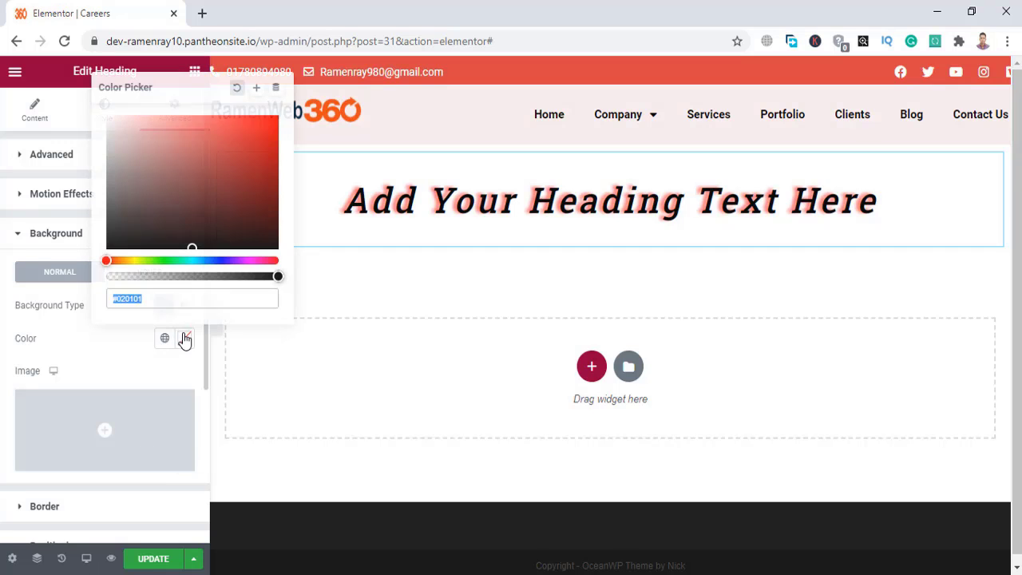
{"action": "left_click", "coordinate": [241, 147]}
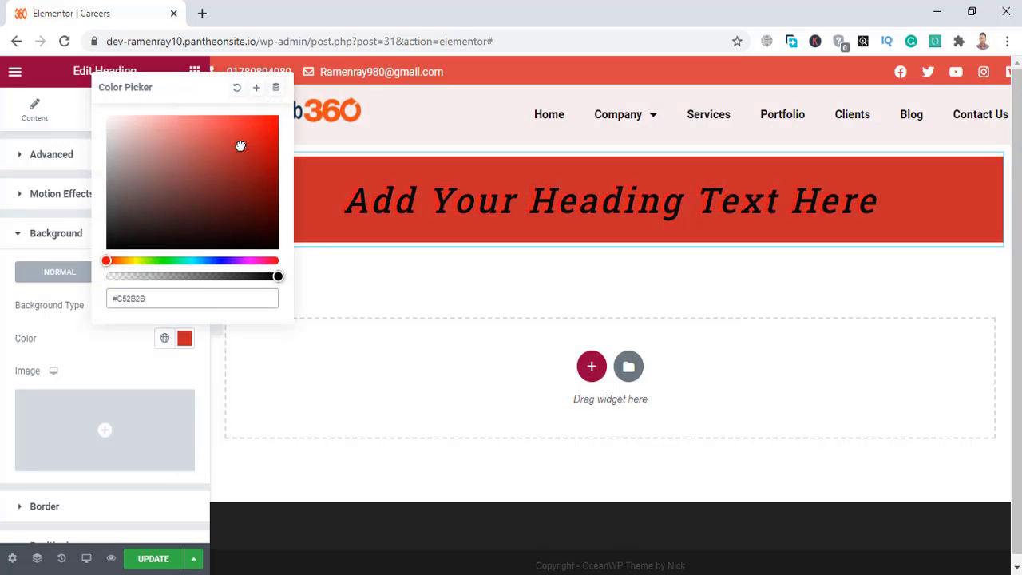
{"action": "left_click", "coordinate": [130, 159]}
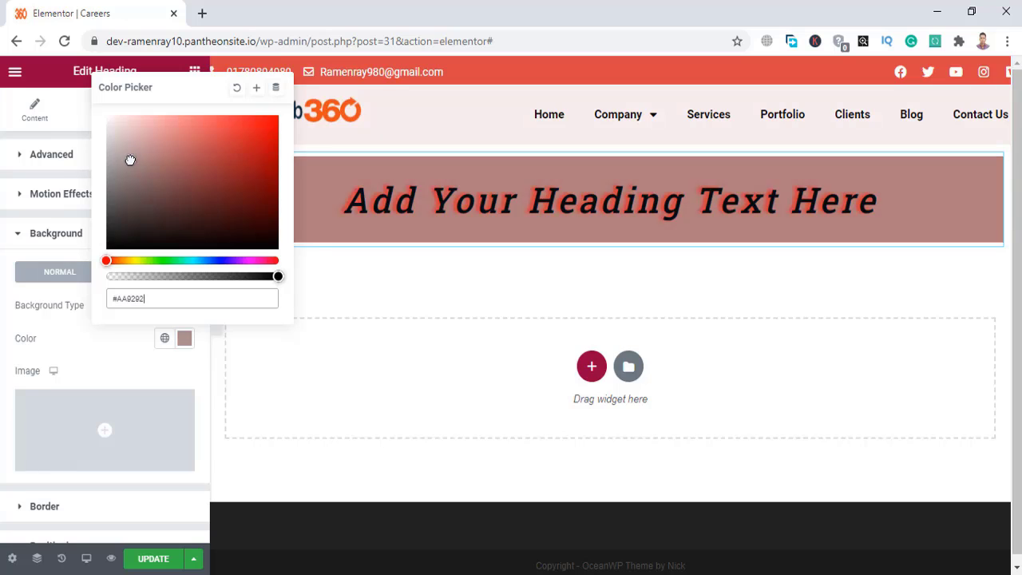
{"action": "left_click", "coordinate": [4, 247]}
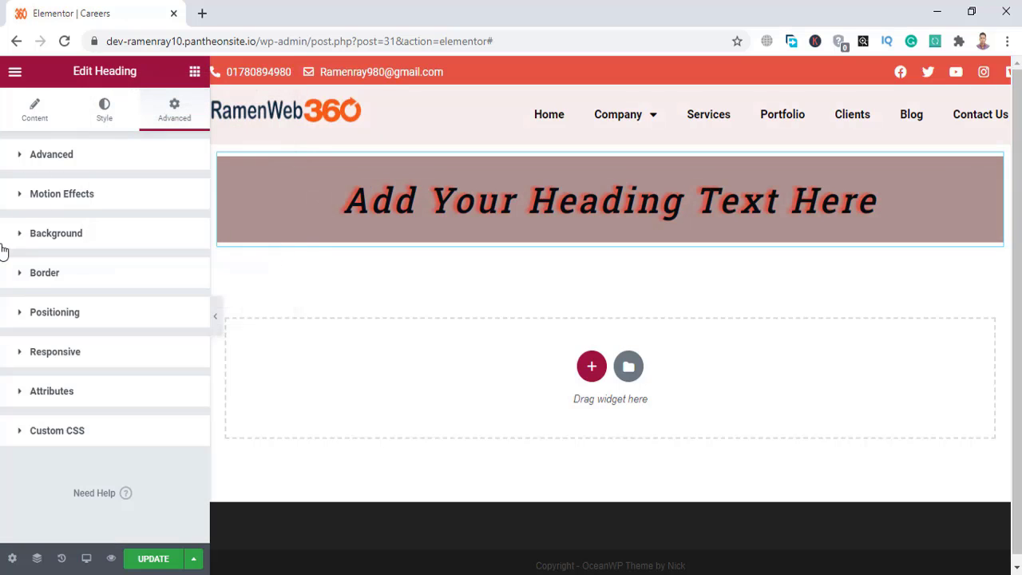
Step: Give the heading a Classic background for its hover state with the colour #A33A3A
{"action": "left_click", "coordinate": [34, 236]}
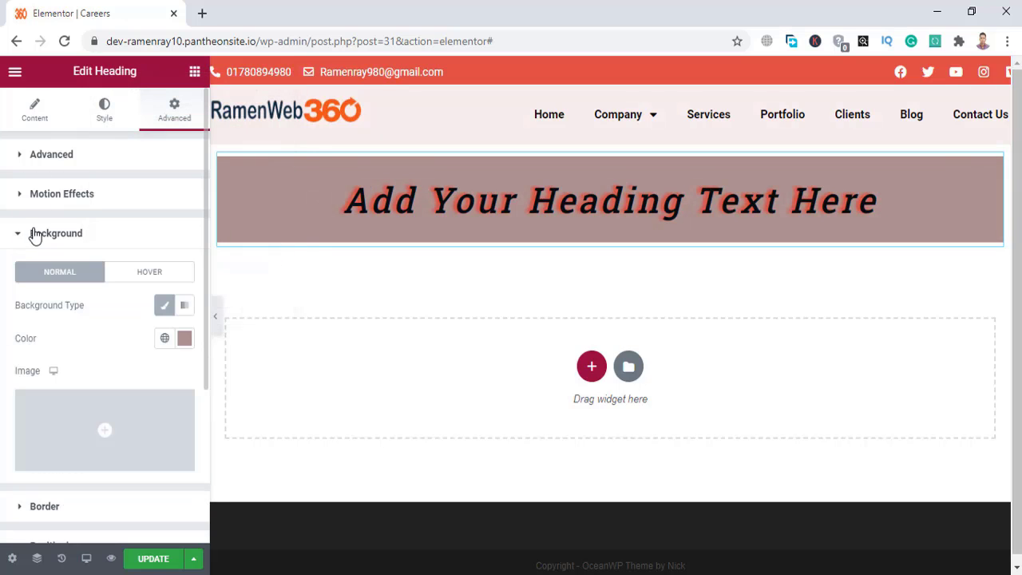
{"action": "left_click", "coordinate": [142, 278]}
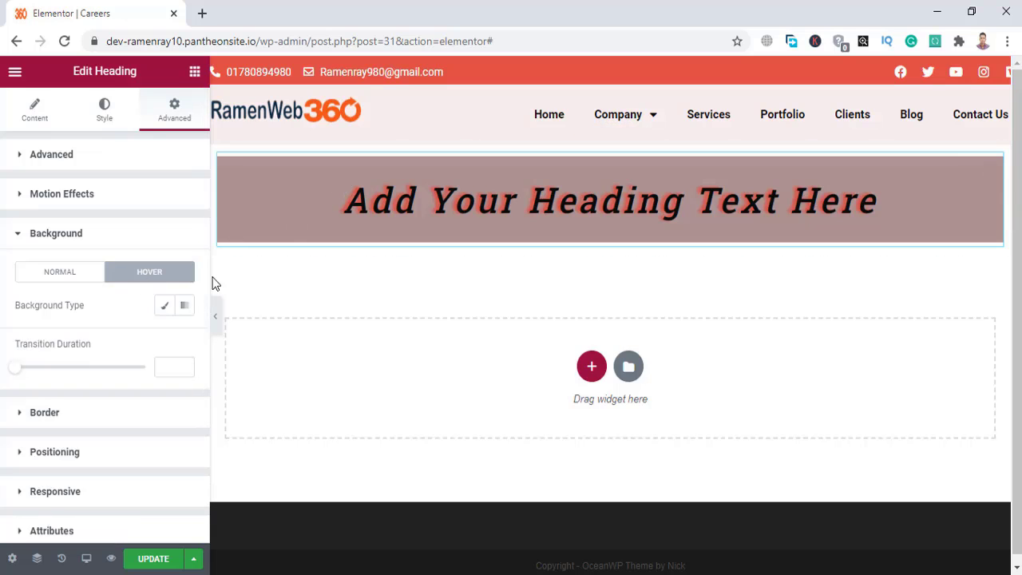
{"action": "left_click", "coordinate": [163, 310]}
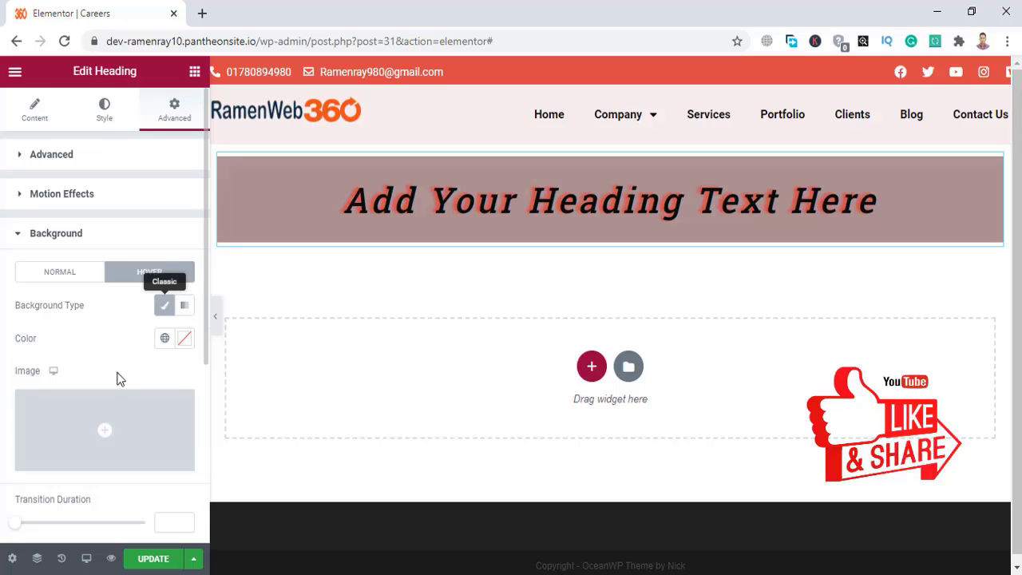
{"action": "left_click", "coordinate": [183, 339]}
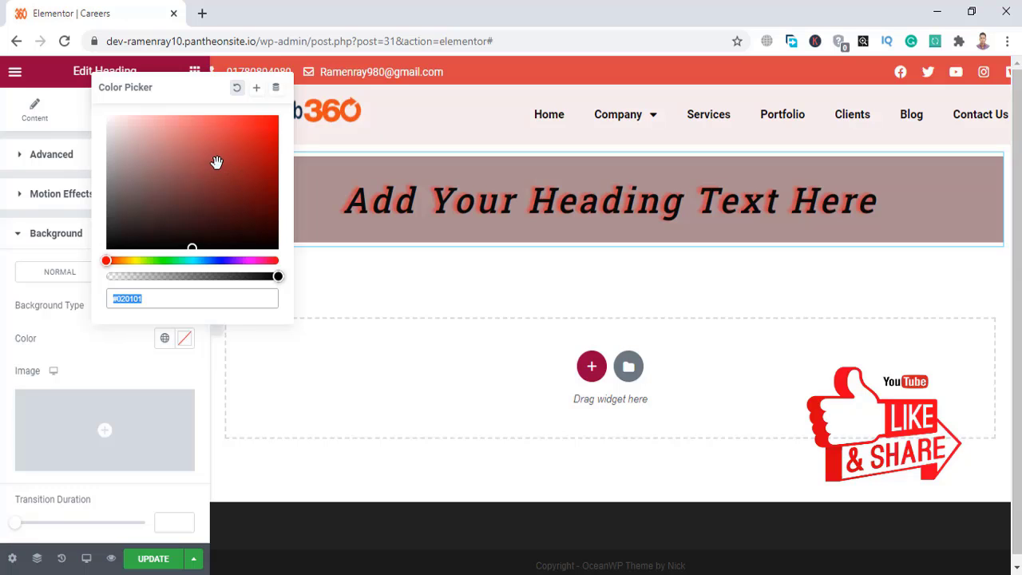
{"action": "left_click", "coordinate": [218, 164]}
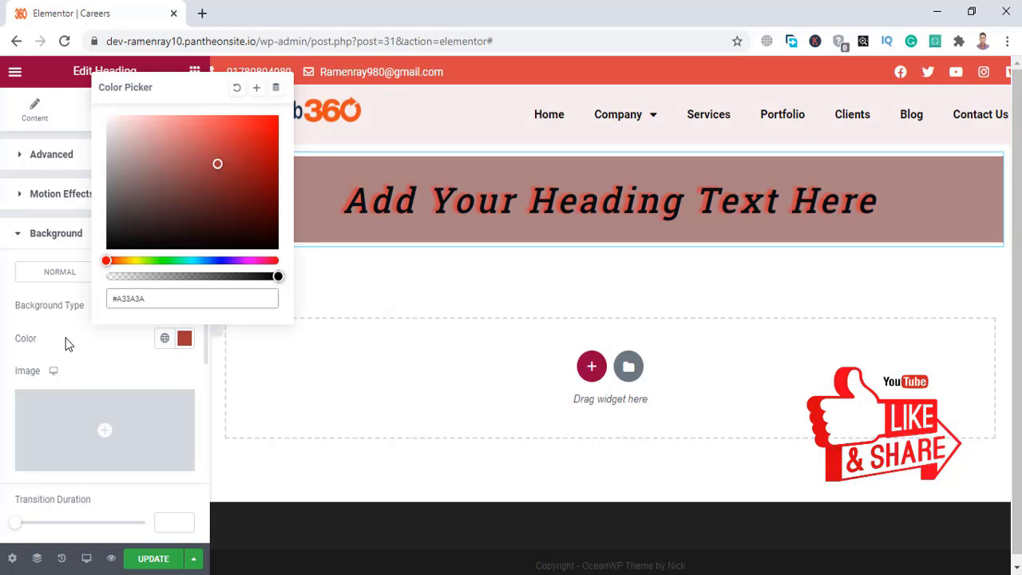
{"action": "left_click", "coordinate": [6, 276]}
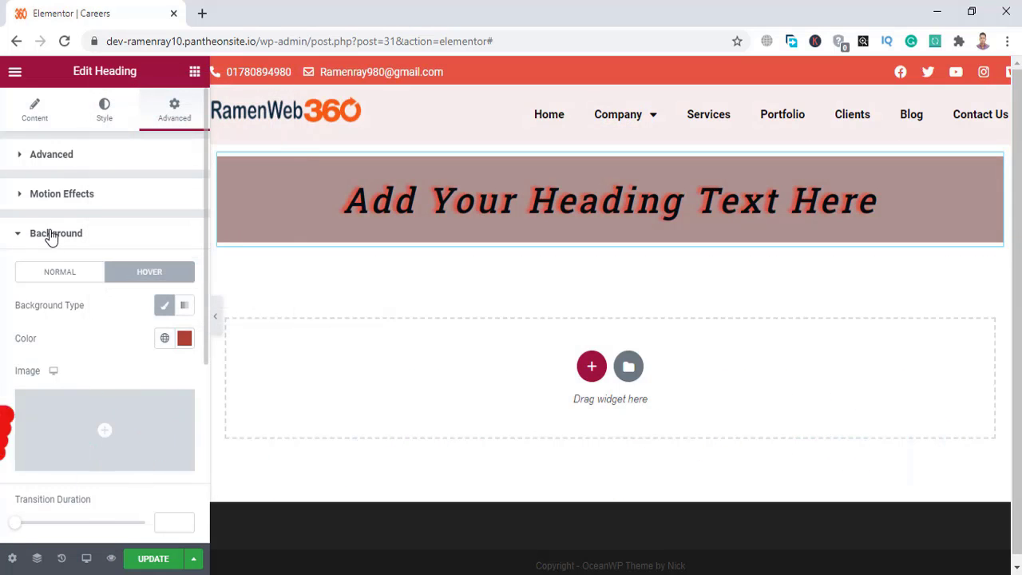
{"action": "left_click", "coordinate": [50, 233]}
Step: Add a Solid border to the heading in its normal state with a linked width of 5 on all sides
{"action": "left_click", "coordinate": [58, 273]}
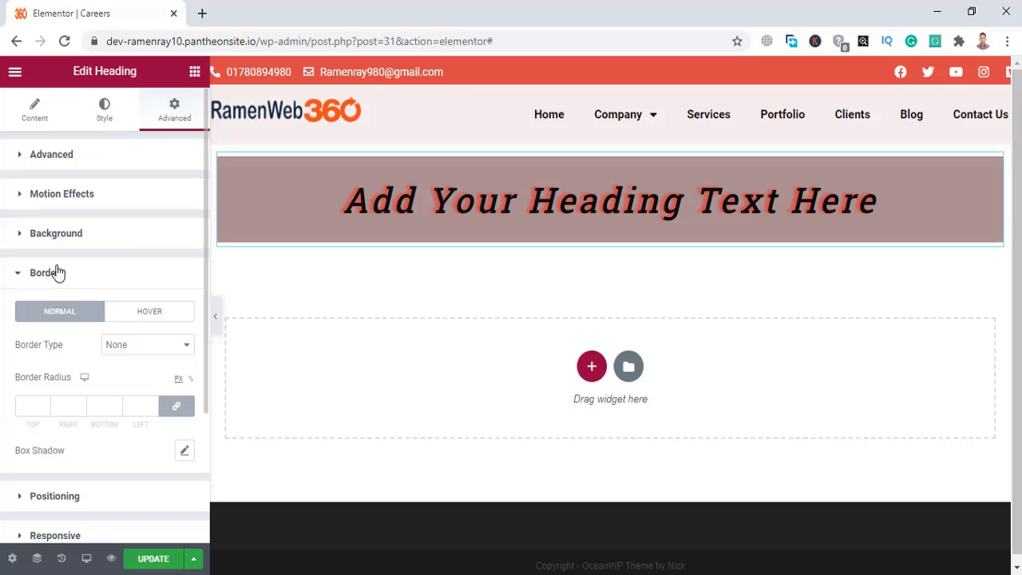
{"action": "left_click", "coordinate": [120, 337]}
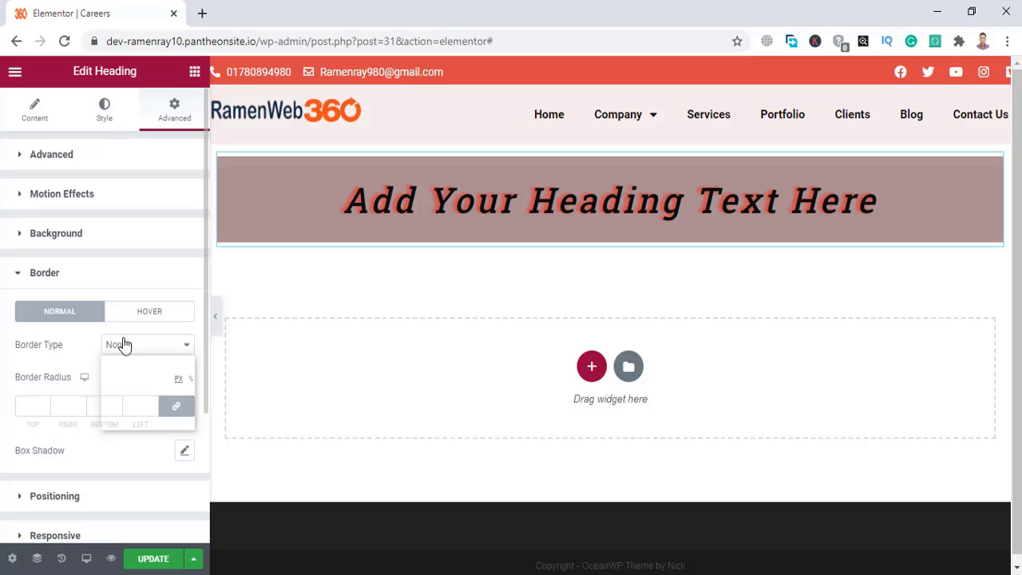
{"action": "left_click", "coordinate": [120, 373]}
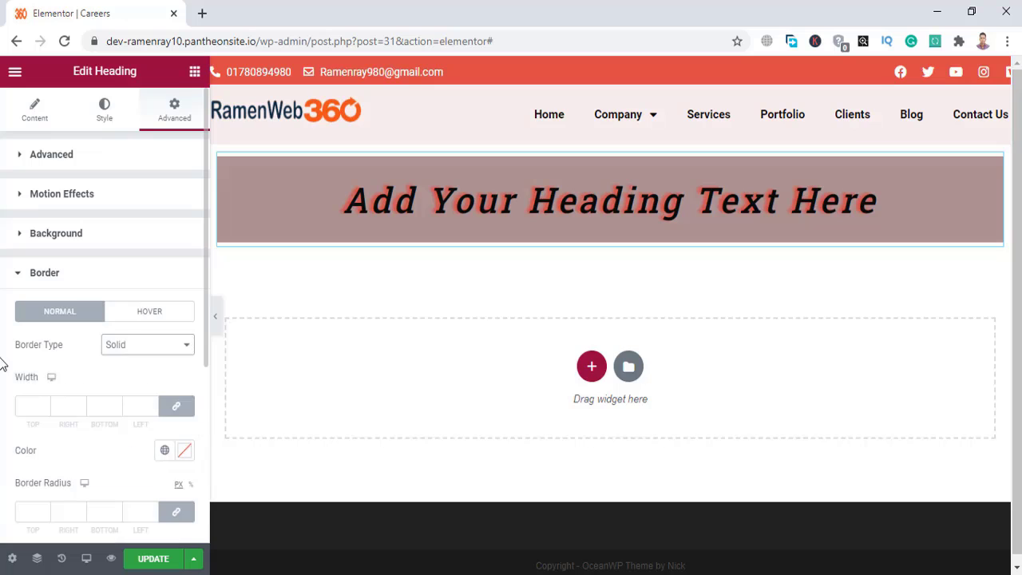
{"action": "scroll", "coordinate": [12, 365], "scroll_direction": "down", "scroll_amount": 1}
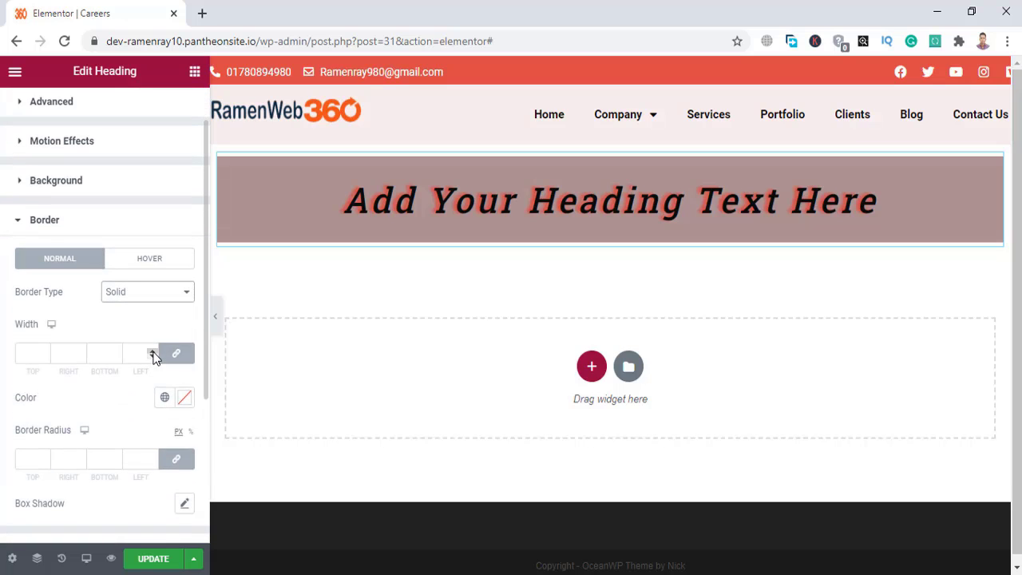
{"action": "left_click", "coordinate": [153, 351]}
{"action": "left_click", "coordinate": [152, 351]}
{"action": "left_click", "coordinate": [153, 351]}
{"action": "left_click", "coordinate": [152, 351]}
{"action": "left_click", "coordinate": [153, 351]}
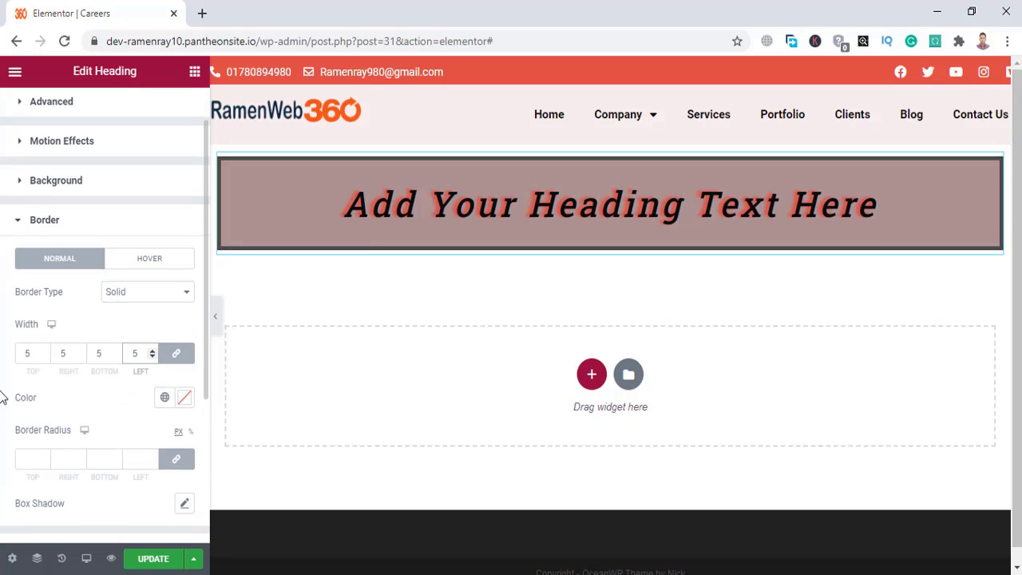
Step: Round the heading's border with a linked border radius of 48 px on all corners
{"action": "scroll", "coordinate": [2, 397], "scroll_direction": "down", "scroll_amount": 1}
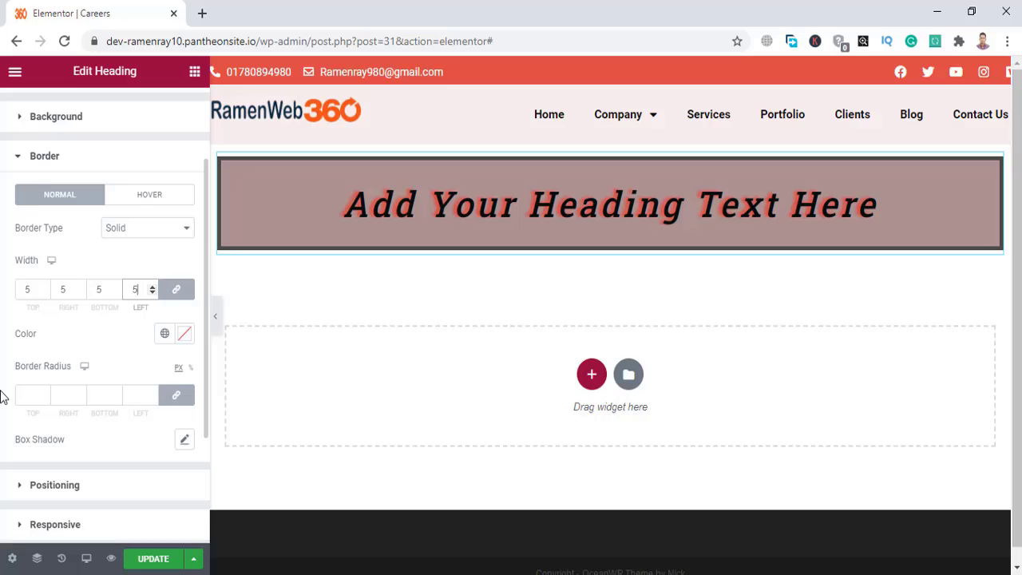
{"action": "left_click", "coordinate": [152, 391]}
{"action": "left_click", "coordinate": [152, 391]}
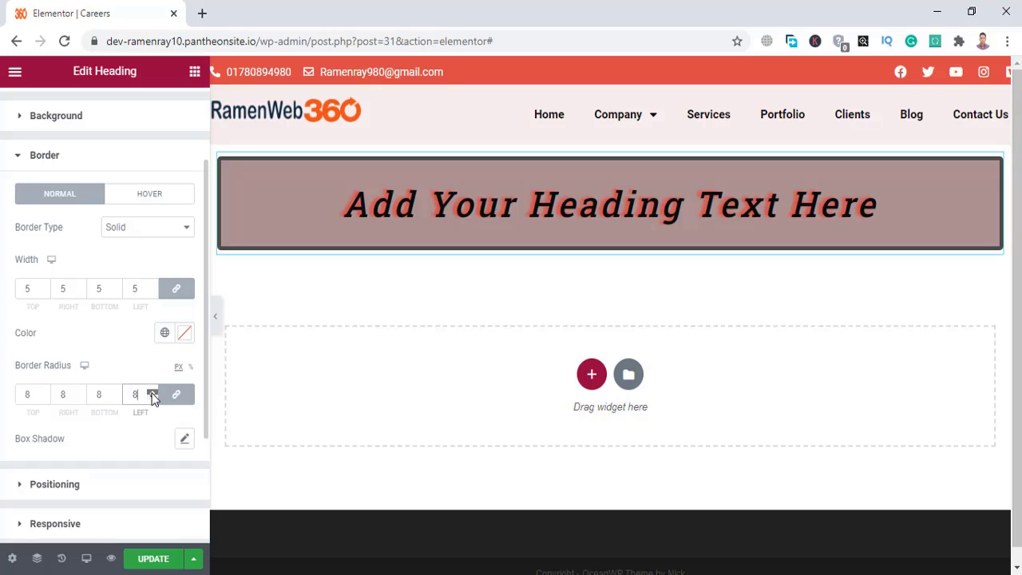
{"action": "left_click_drag", "start_coordinate": [153, 392], "coordinate": [152, 395]}
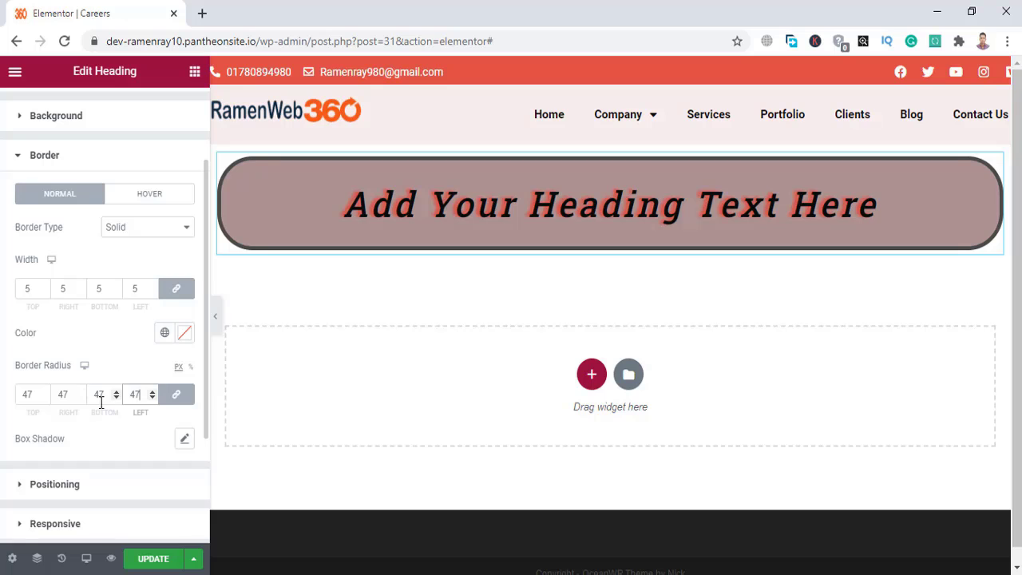
{"action": "left_click", "coordinate": [152, 390]}
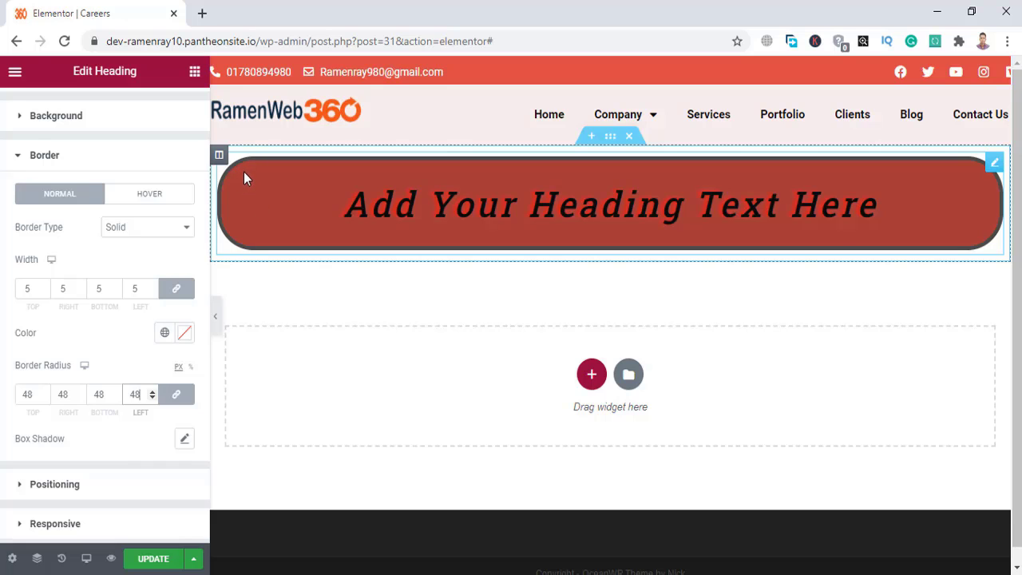
Step: Add a box shadow to the heading, try its Inset position, and set the position back to Outline
{"action": "scroll", "coordinate": [2, 408], "scroll_direction": "down", "scroll_amount": 1}
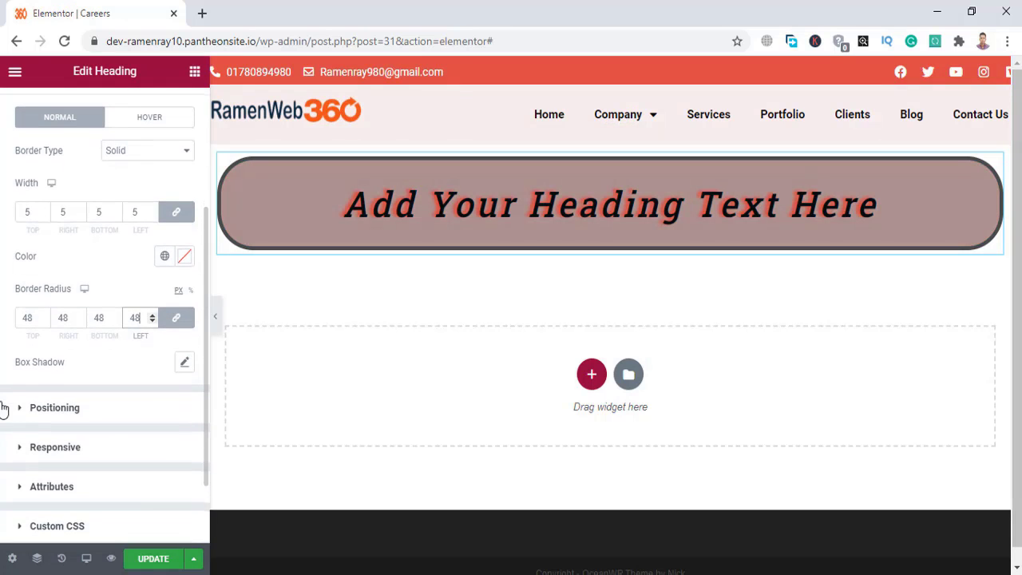
{"action": "scroll", "coordinate": [66, 383], "scroll_direction": "down", "scroll_amount": 2}
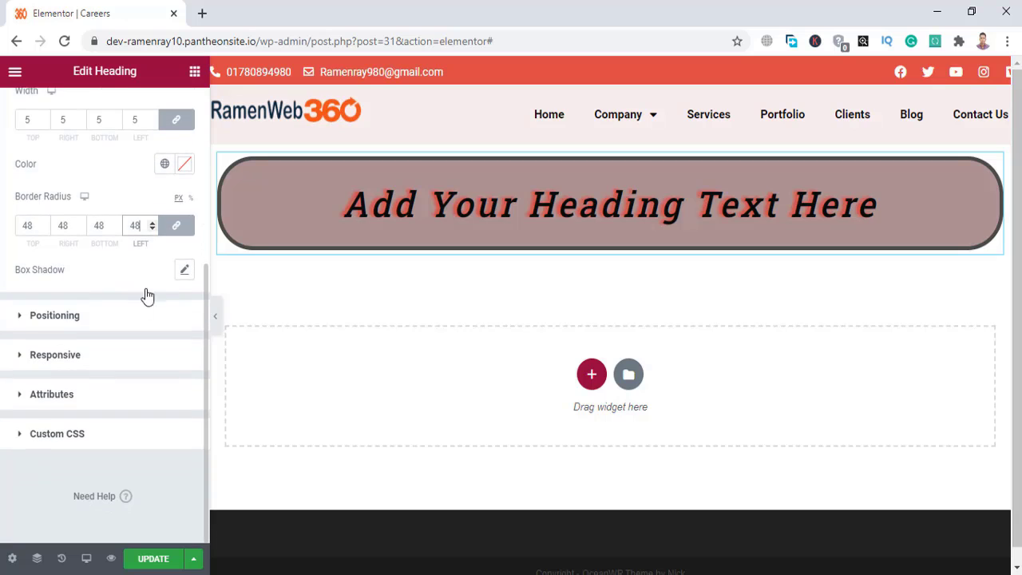
{"action": "left_click", "coordinate": [185, 271]}
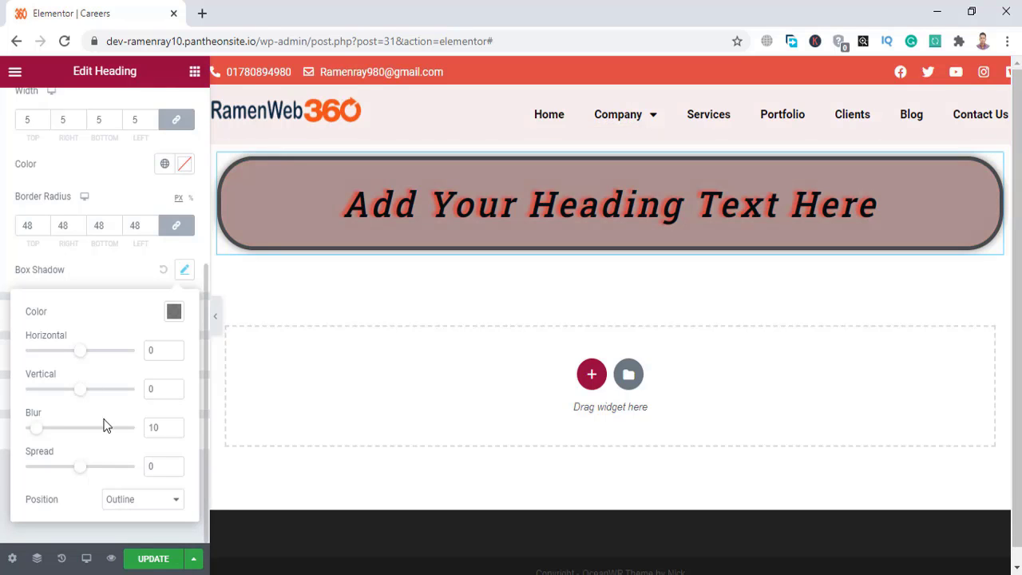
{"action": "left_click", "coordinate": [126, 501]}
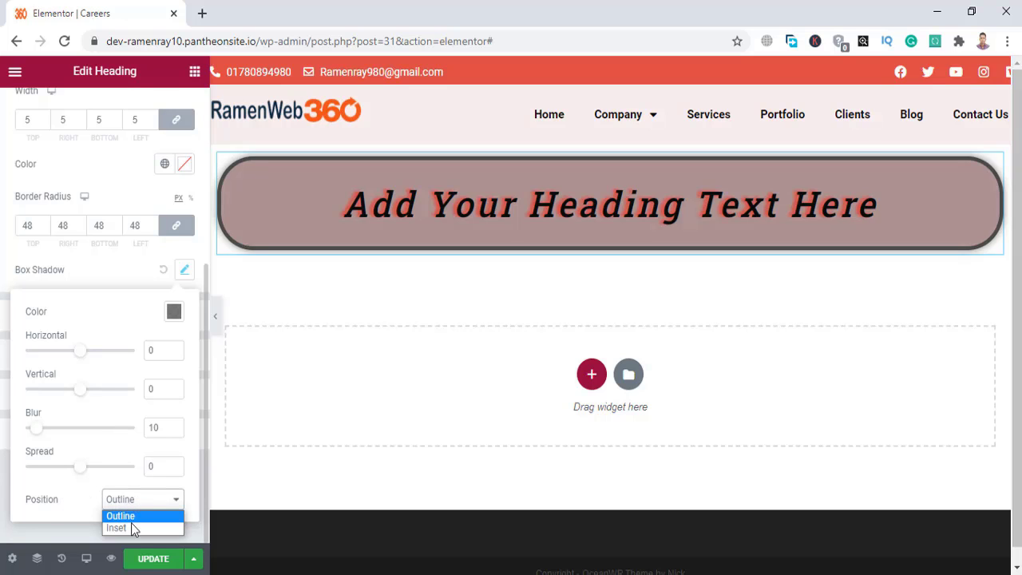
{"action": "left_click", "coordinate": [131, 529]}
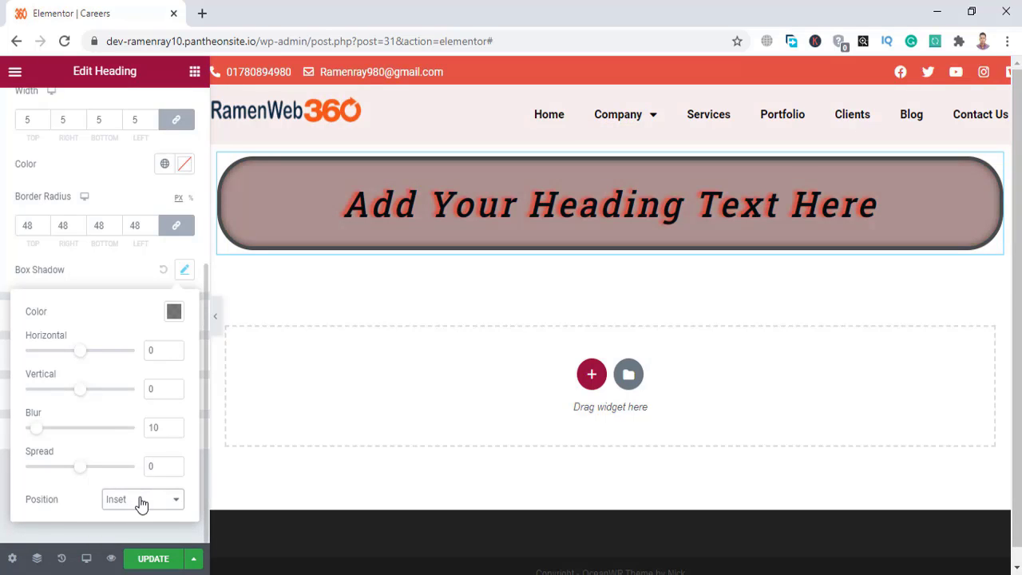
{"action": "left_click", "coordinate": [140, 501]}
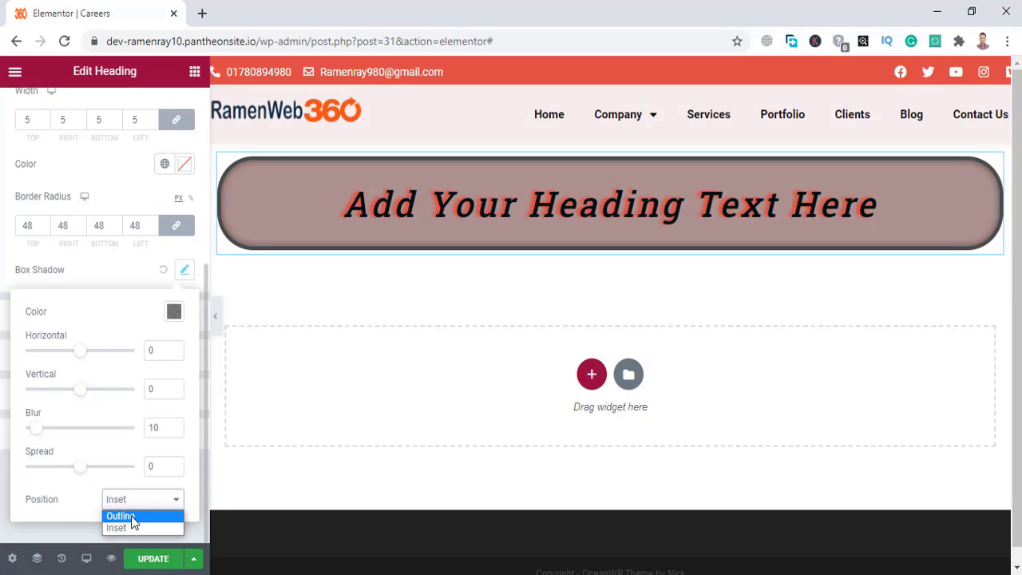
{"action": "left_click", "coordinate": [133, 518]}
{"action": "scroll", "coordinate": [64, 106], "scroll_direction": "up", "scroll_amount": 4}
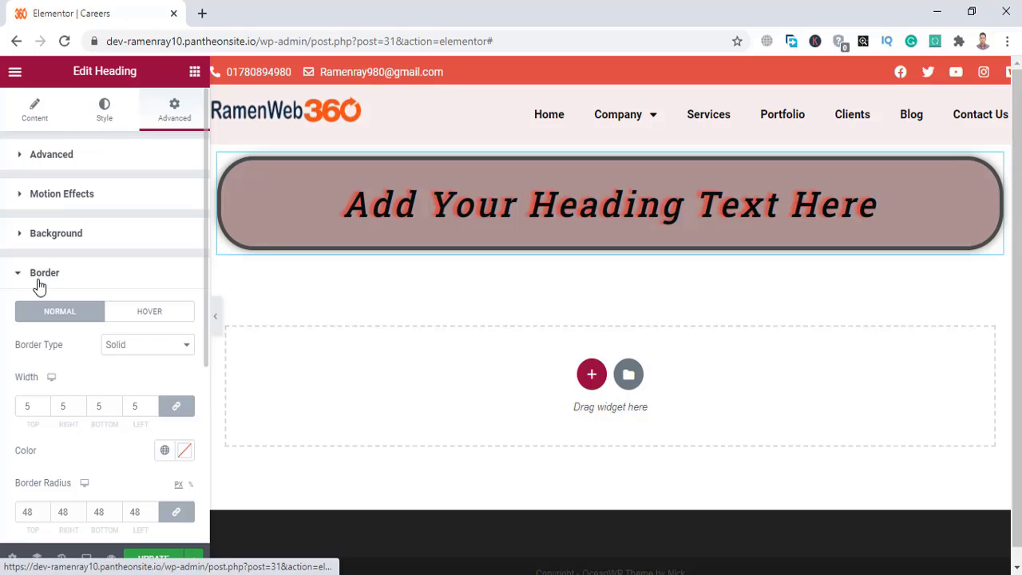
{"action": "scroll", "coordinate": [50, 275], "scroll_direction": "down", "scroll_amount": 4}
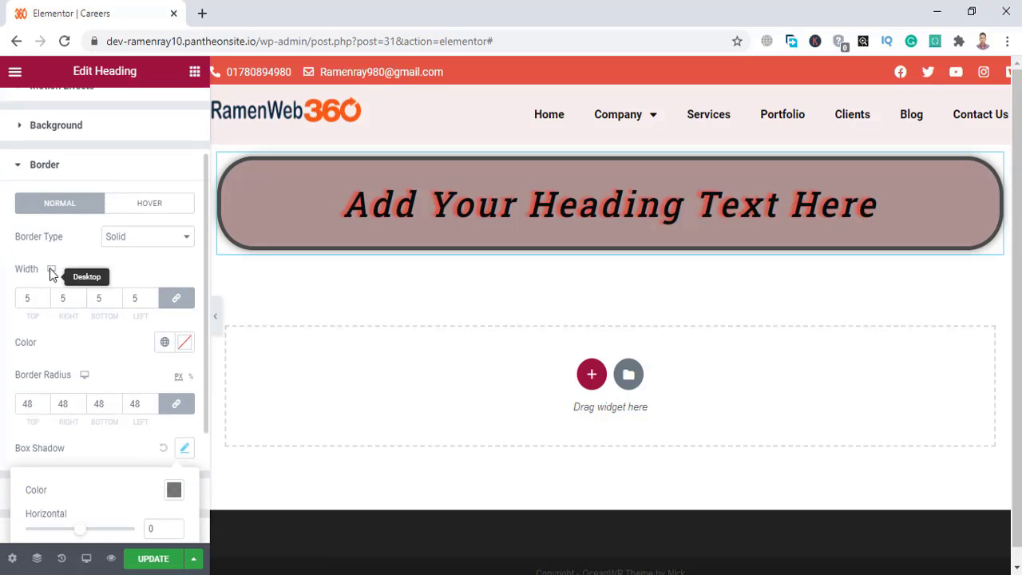
{"action": "scroll", "coordinate": [52, 208], "scroll_direction": "up", "scroll_amount": 2}
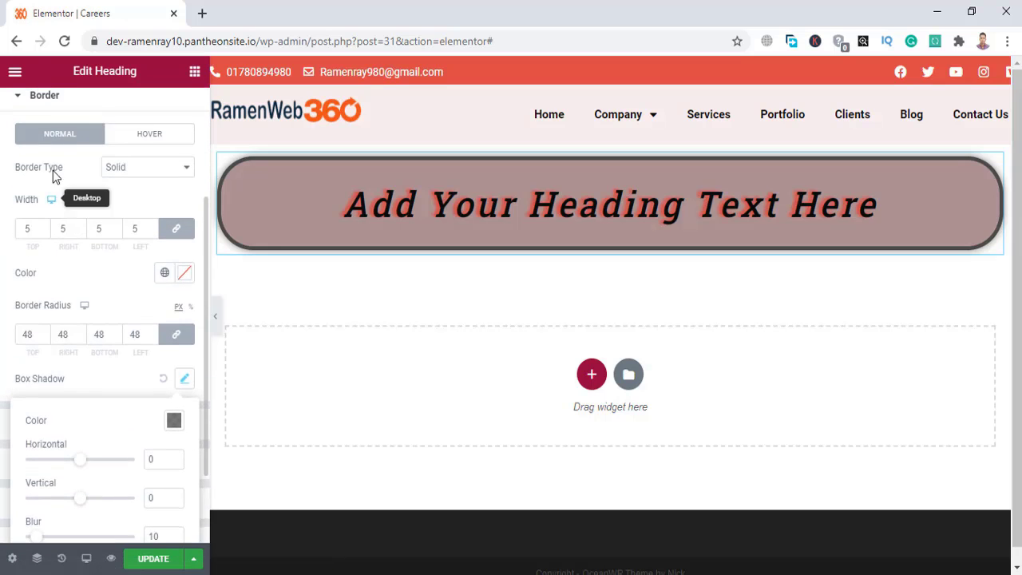
{"action": "left_click", "coordinate": [49, 110]}
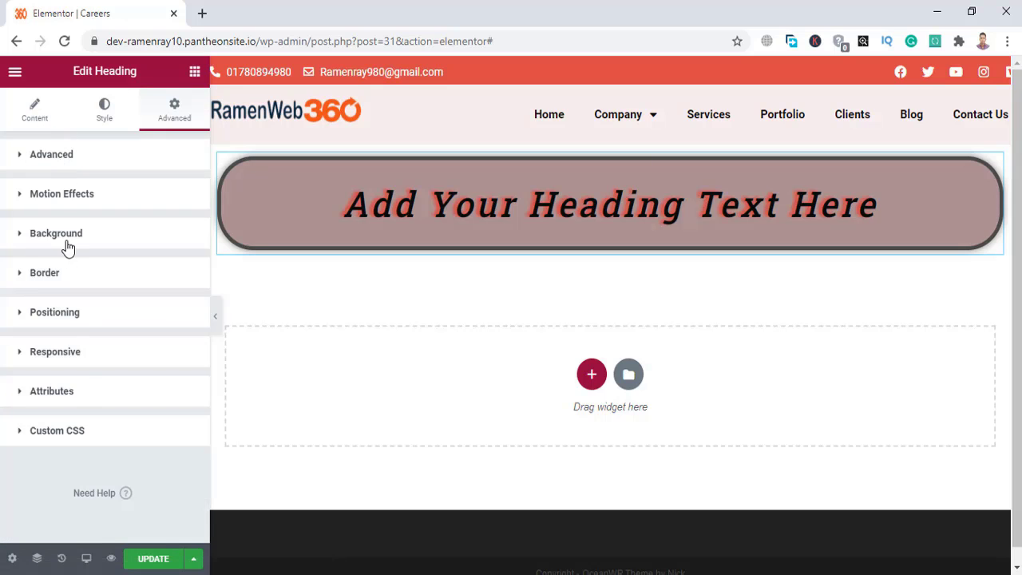
Step: Try hiding the heading on tablets, check it in the Tablet preview for 768px, and turn Hide On Tablet back off
{"action": "left_click", "coordinate": [68, 349]}
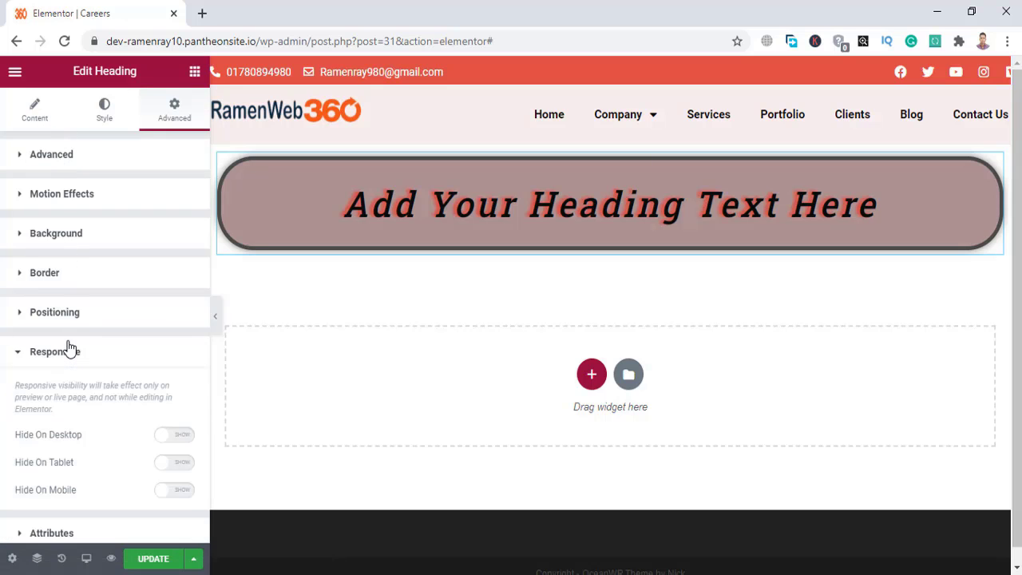
{"action": "scroll", "coordinate": [166, 319], "scroll_direction": "down", "scroll_amount": 2}
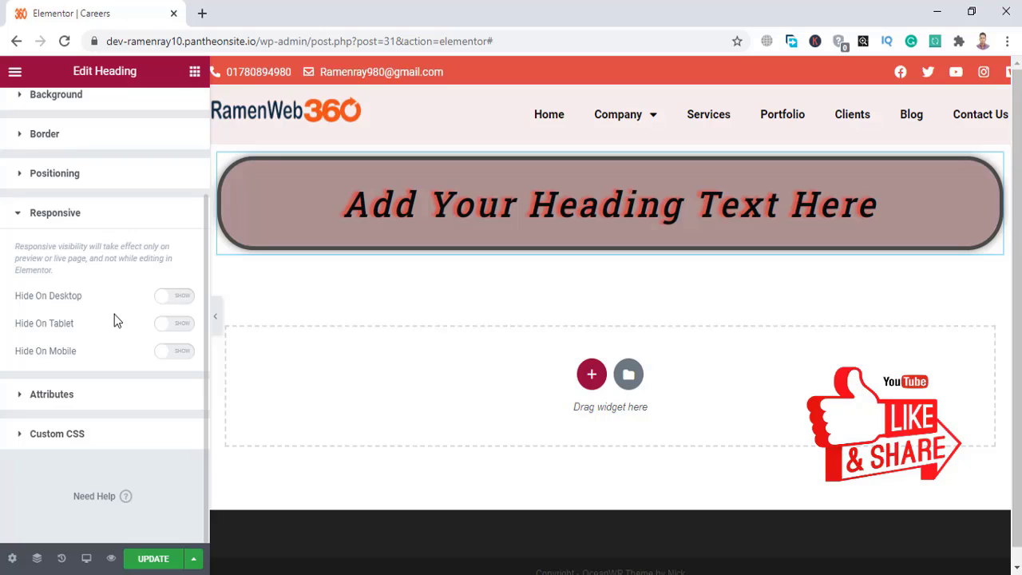
{"action": "left_click", "coordinate": [186, 329]}
{"action": "left_click", "coordinate": [87, 559]}
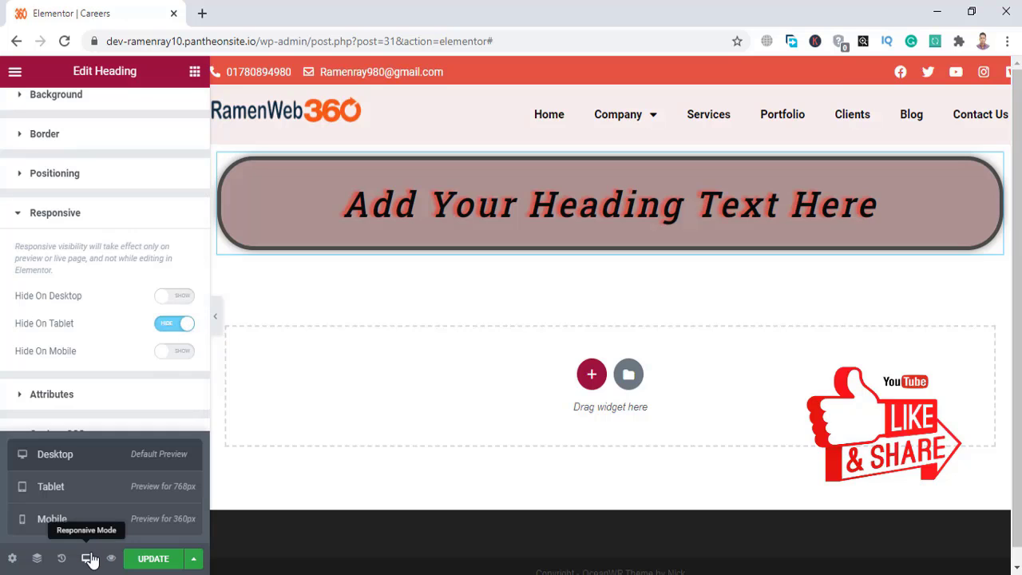
{"action": "left_click", "coordinate": [101, 489]}
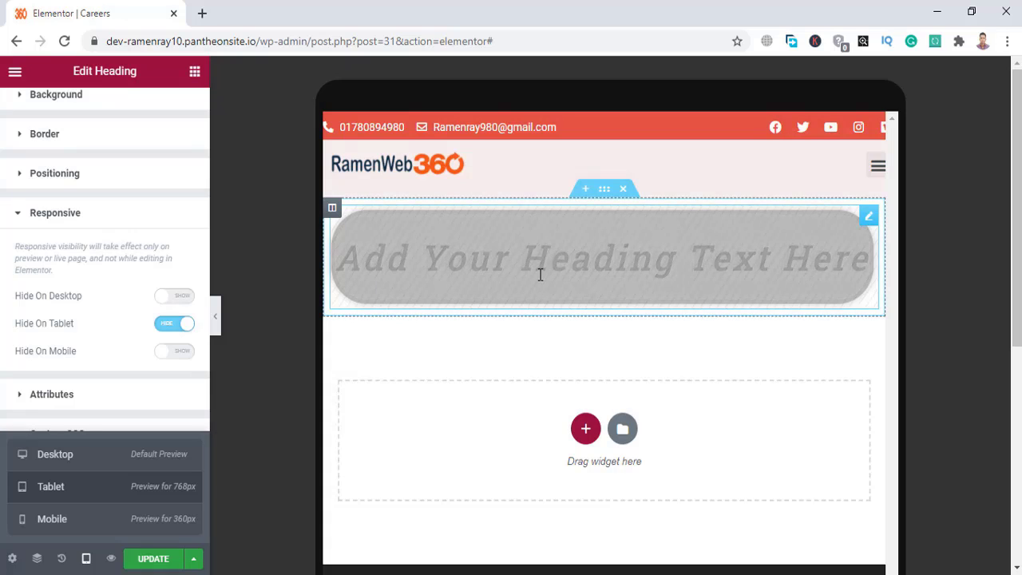
{"action": "left_click", "coordinate": [188, 325]}
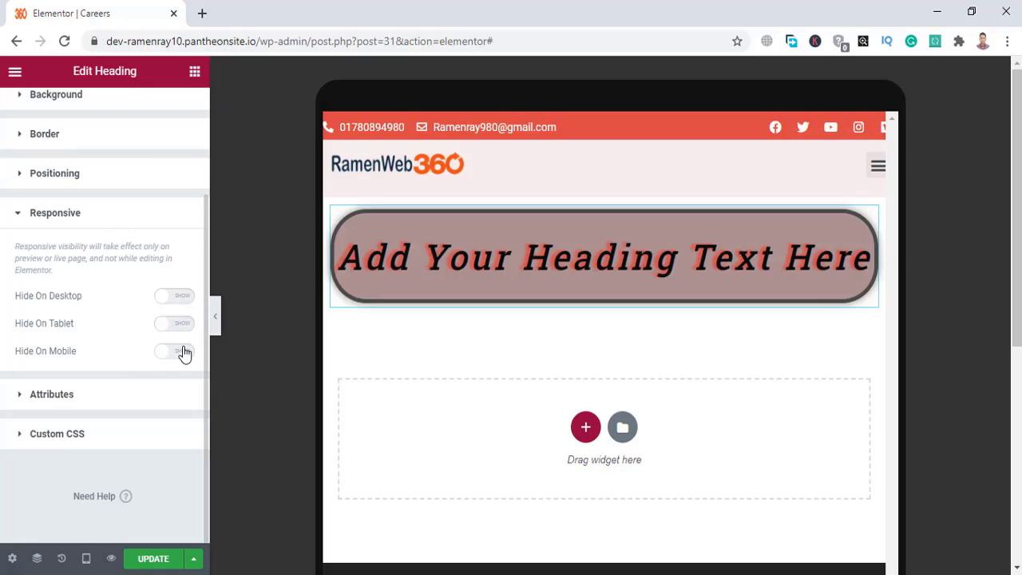
Step: Update the page and examine the heading's Custom CSS settings
{"action": "left_click", "coordinate": [150, 562]}
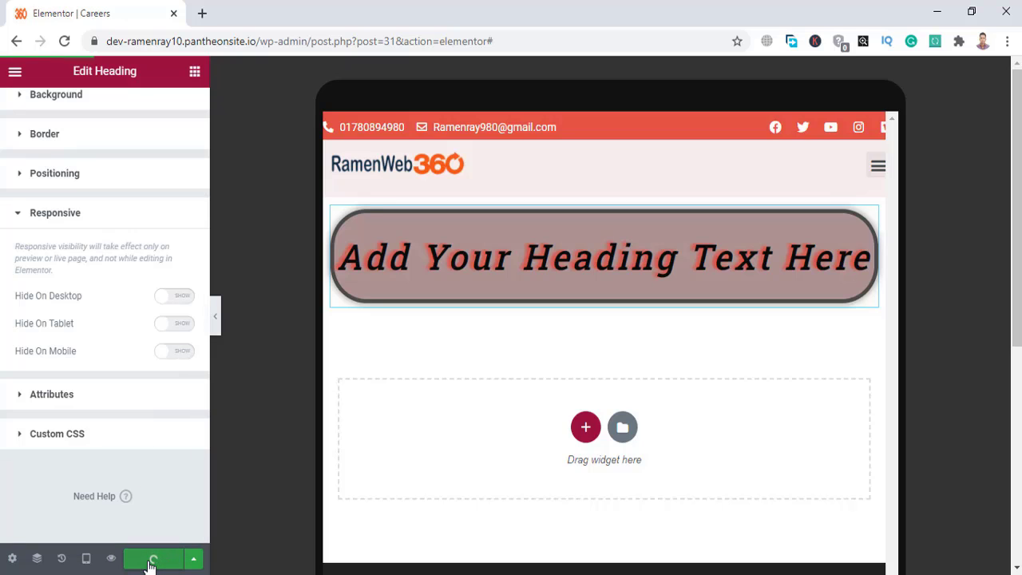
{"action": "left_click", "coordinate": [79, 435]}
{"action": "scroll", "coordinate": [84, 456], "scroll_direction": "down", "scroll_amount": 2}
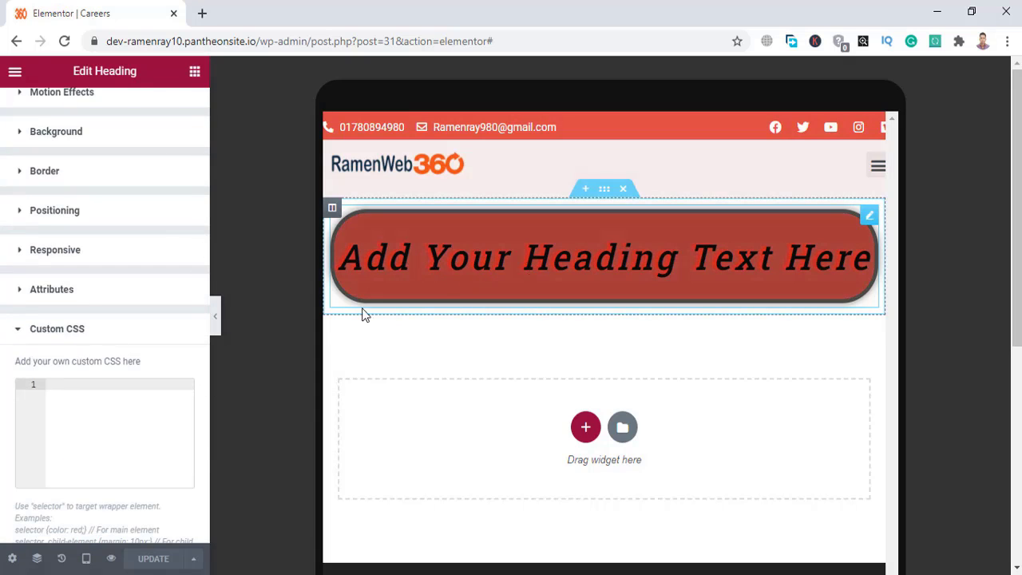
{"action": "left_click", "coordinate": [57, 424]}
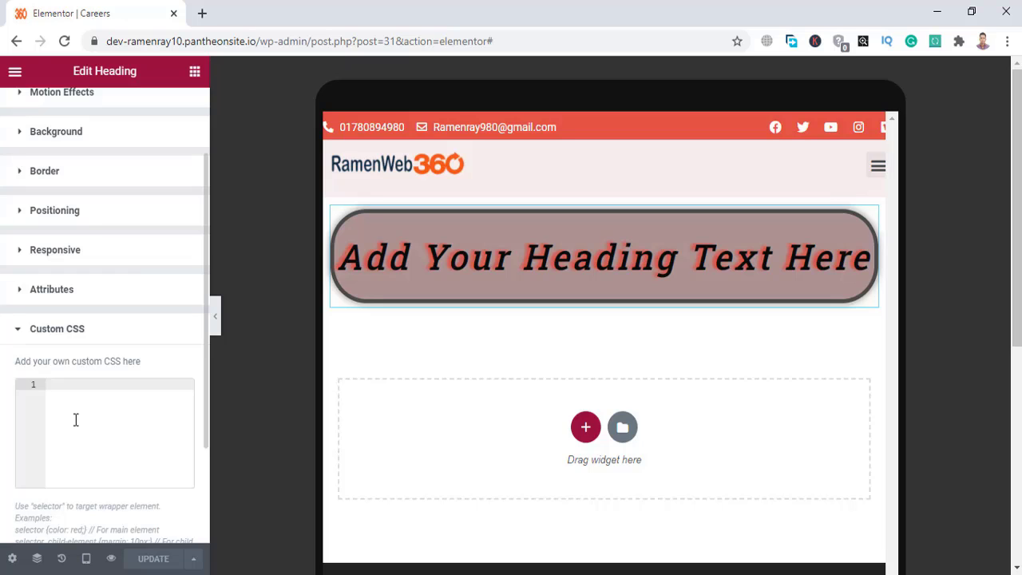
{"action": "scroll", "coordinate": [75, 422], "scroll_direction": "down", "scroll_amount": 1}
{"action": "scroll", "coordinate": [75, 425], "scroll_direction": "up", "scroll_amount": 3}
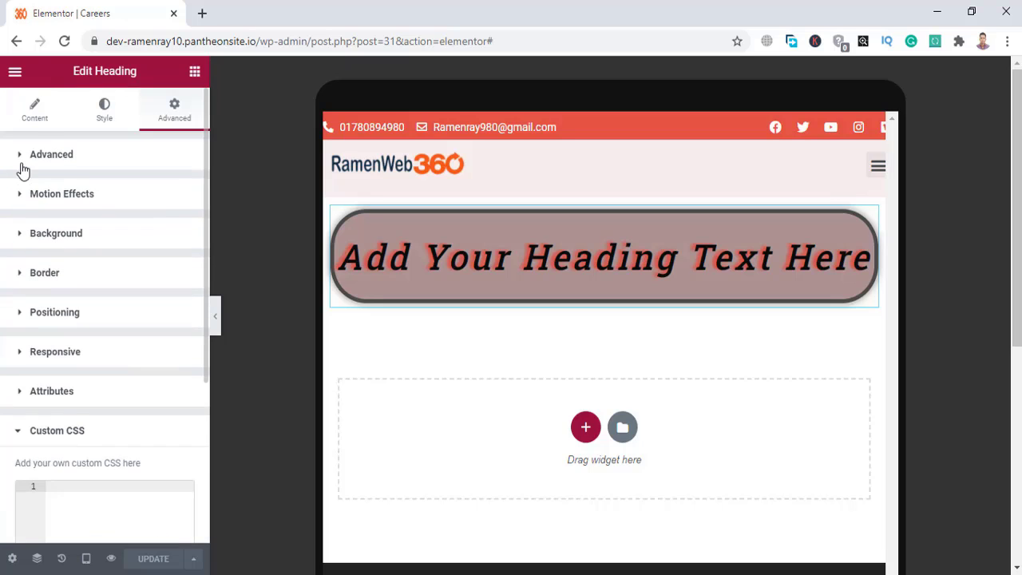
Step: Review the heading's content settings and preview the Careers page, comparing it with the editor view
{"action": "left_click", "coordinate": [34, 117]}
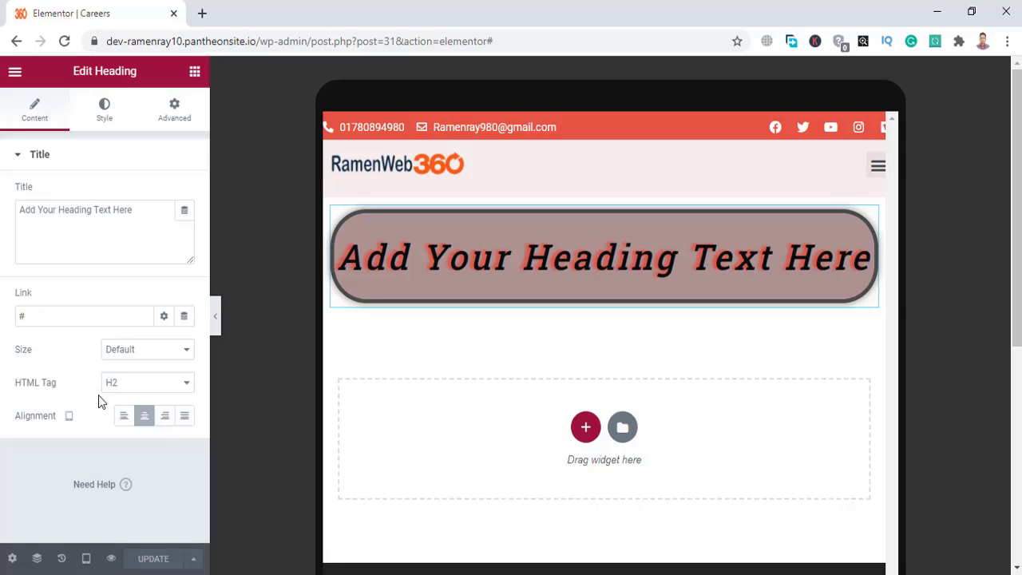
{"action": "left_click", "coordinate": [111, 558]}
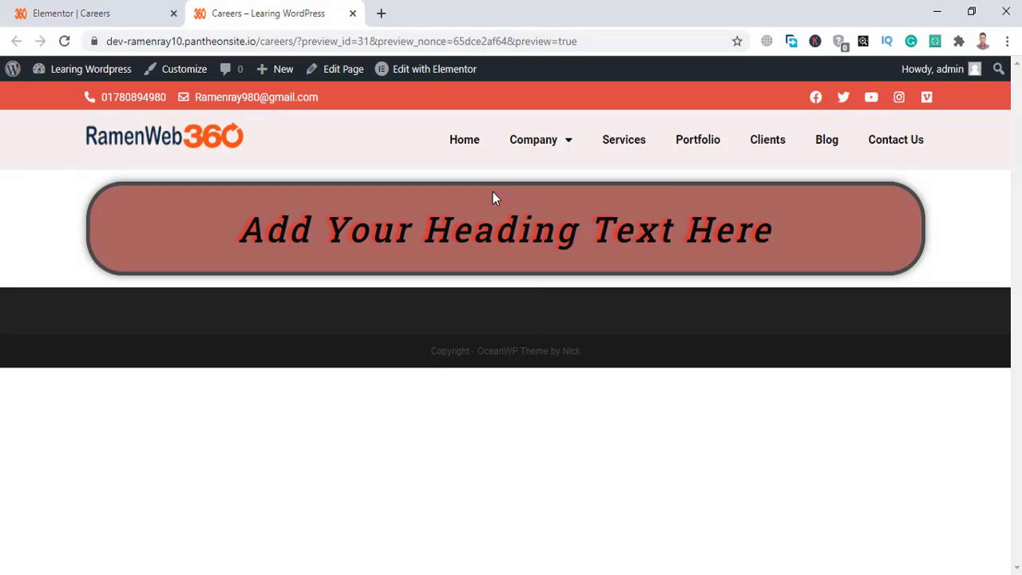
{"action": "left_click", "coordinate": [164, 12]}
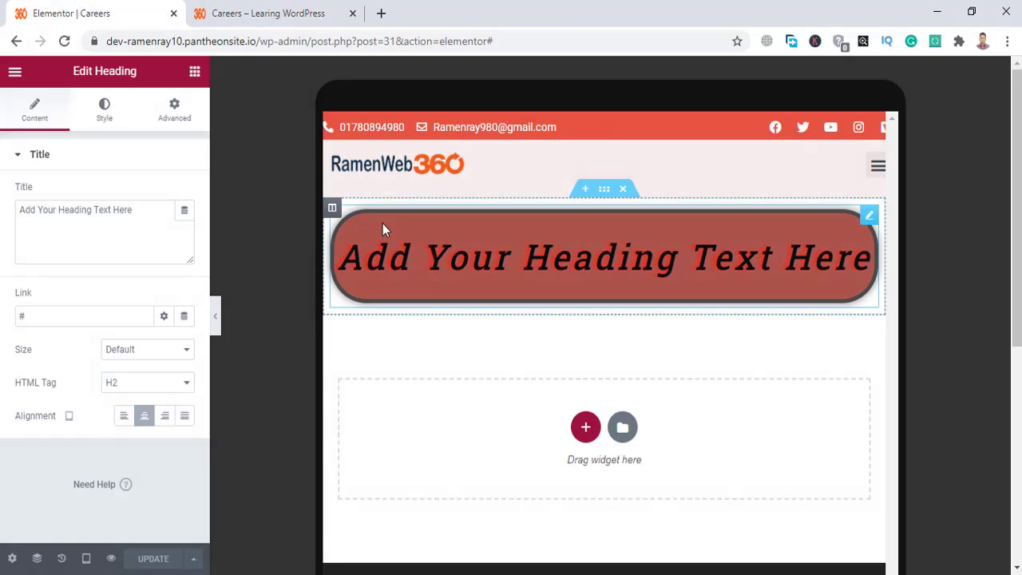
{"action": "left_click", "coordinate": [292, 11]}
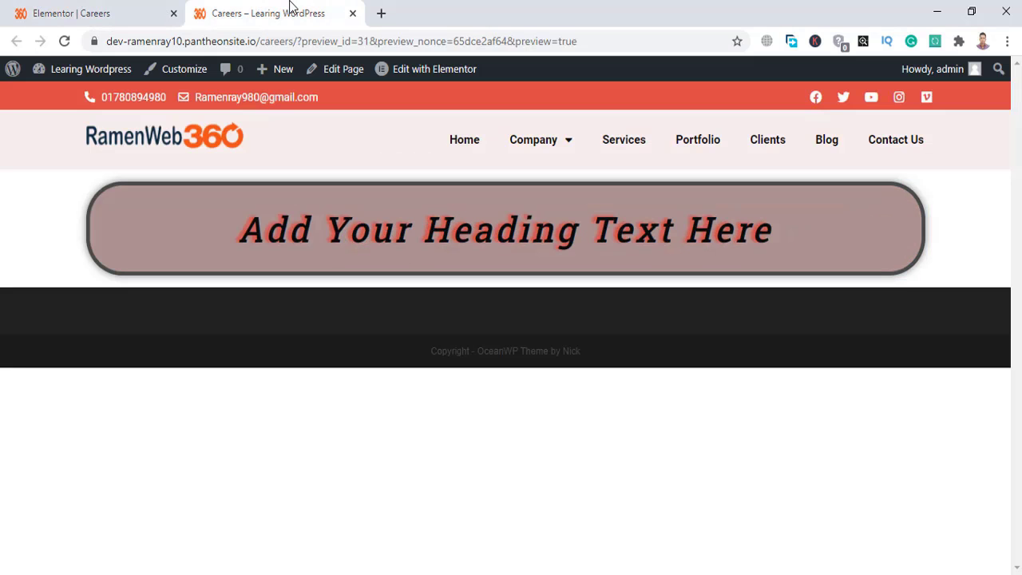